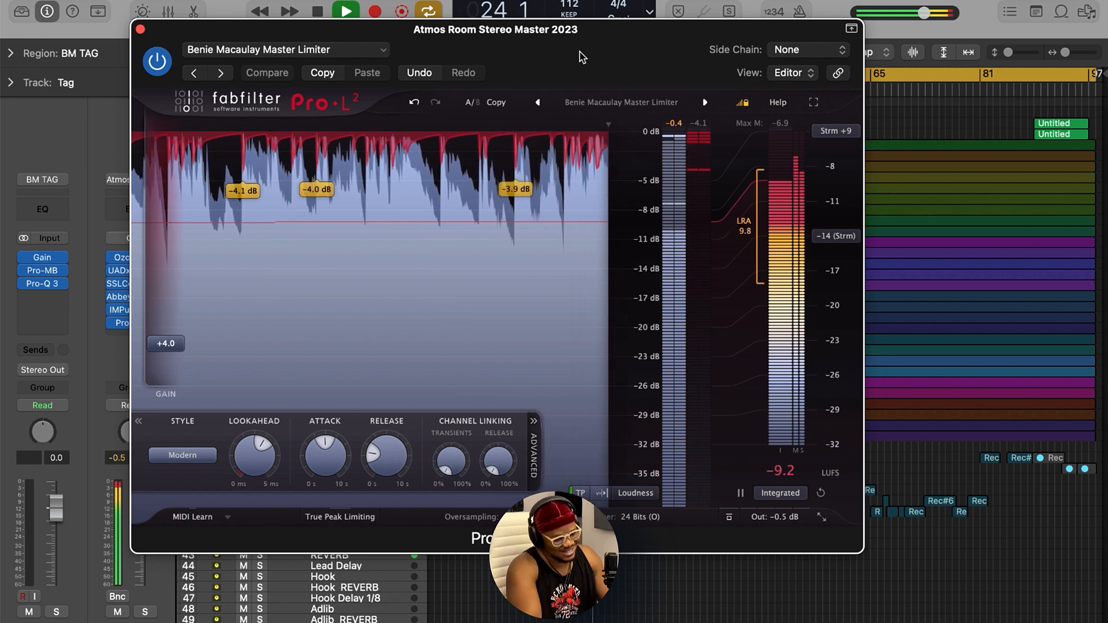
# - Compare the master during playback with Ozone's Dynamic EQ module bypassed and enabled
pyautogui.press('space')
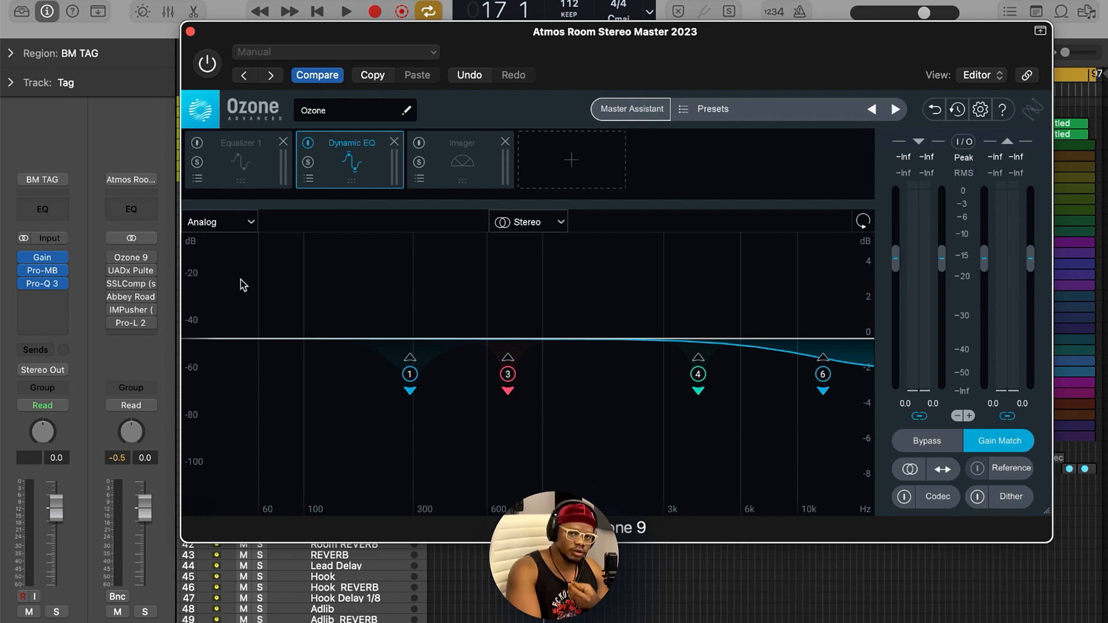
pyautogui.press('space')
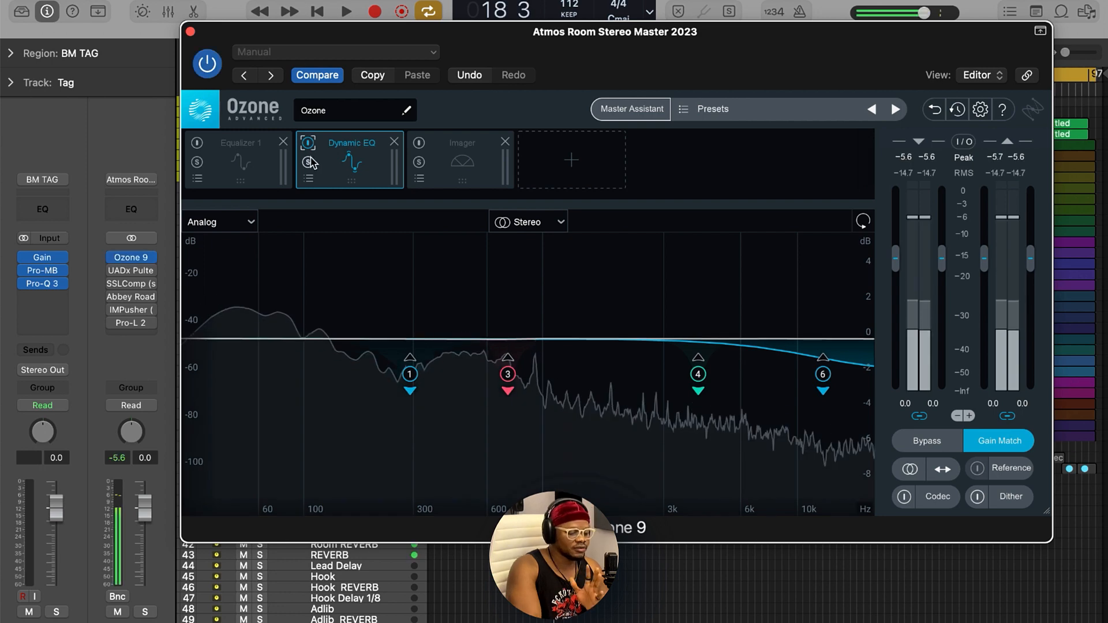
pyautogui.click(308, 143)
pyautogui.press('space')
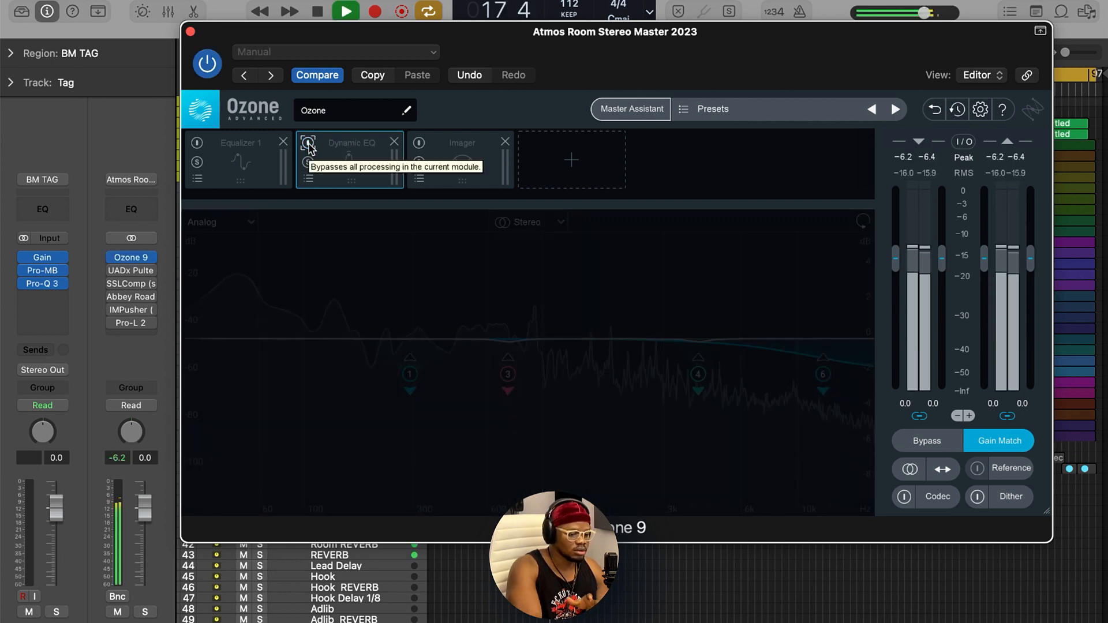
pyautogui.press('space')
pyautogui.click(309, 144)
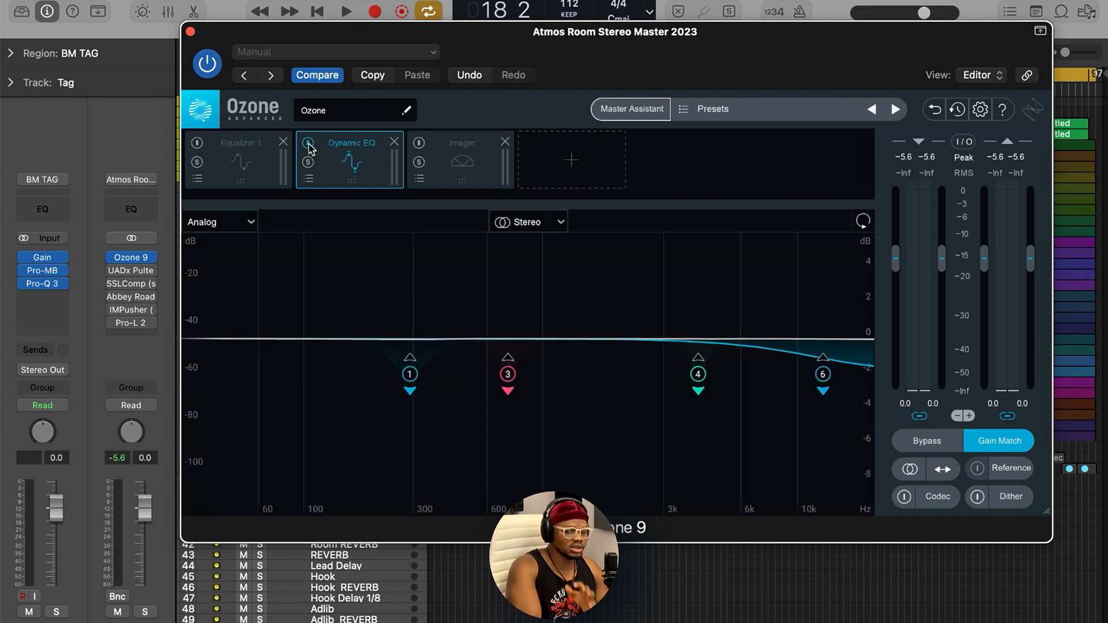
pyautogui.press('space')
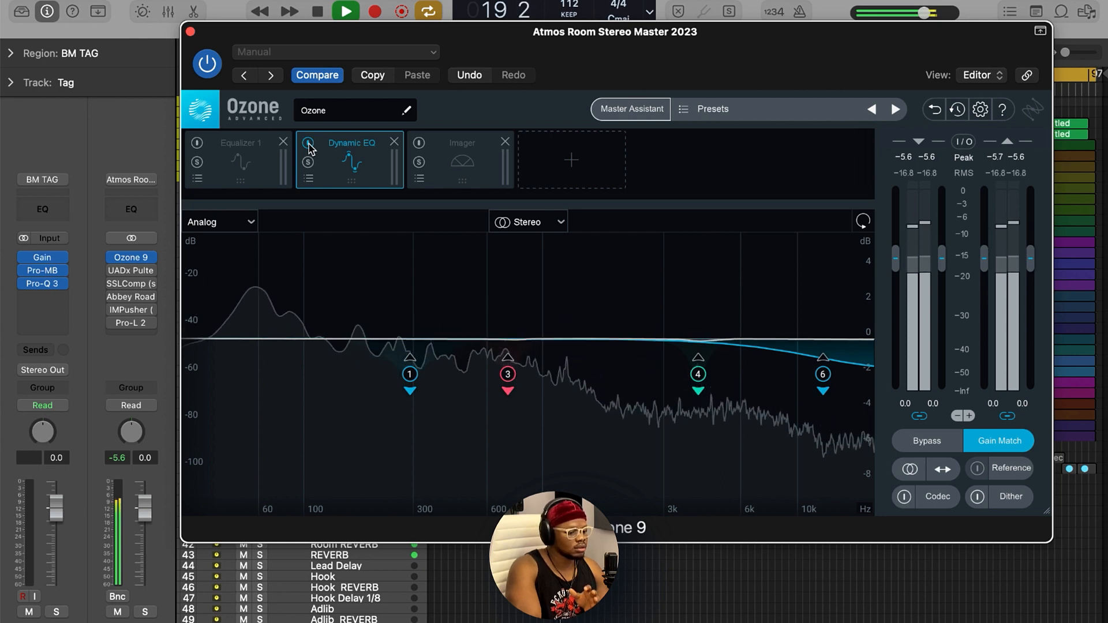
pyautogui.press('space')
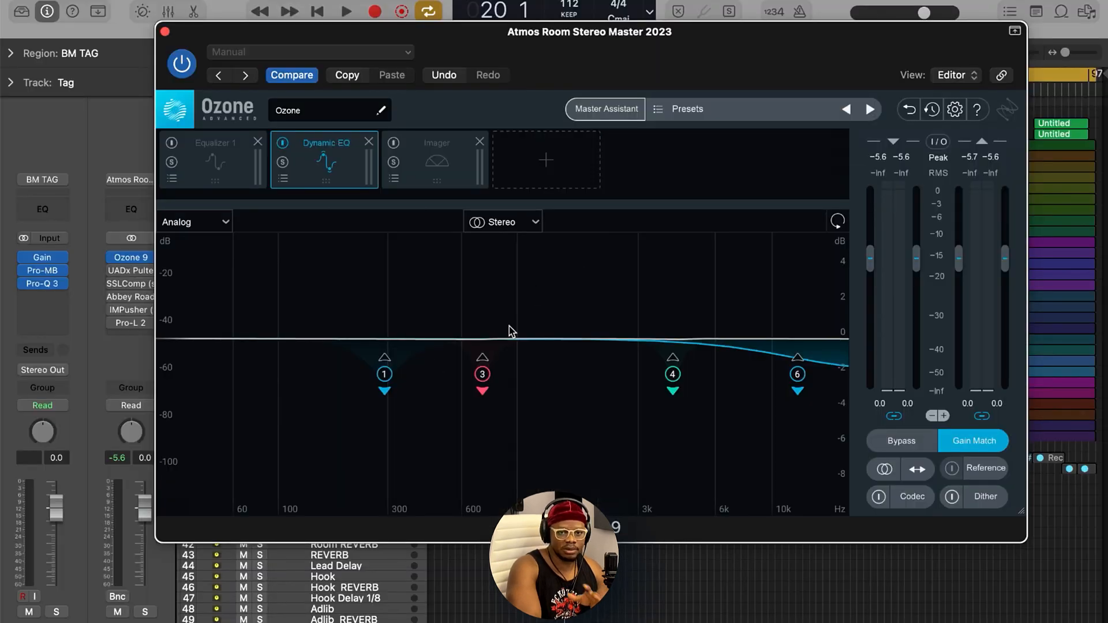
# - Enable Ozone's Equalizer 1 module and inspect its bell bands 4 and 1 while playing the song
pyautogui.moveTo(605, 48); pyautogui.dragTo(656, 47)
pyautogui.click(271, 144)
pyautogui.click(223, 142)
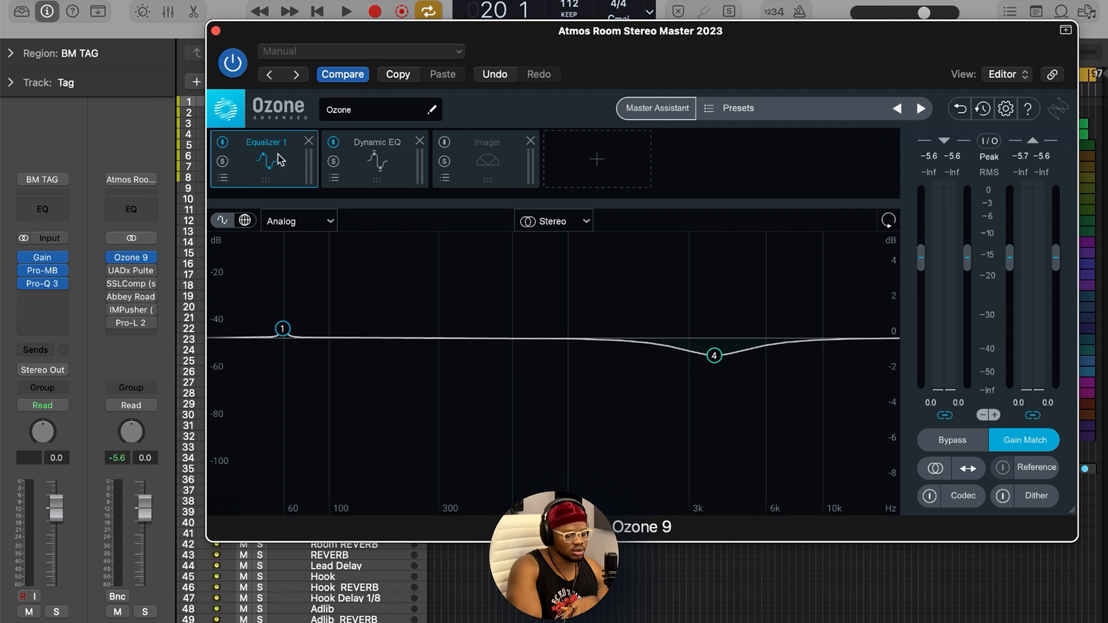
pyautogui.press('space')
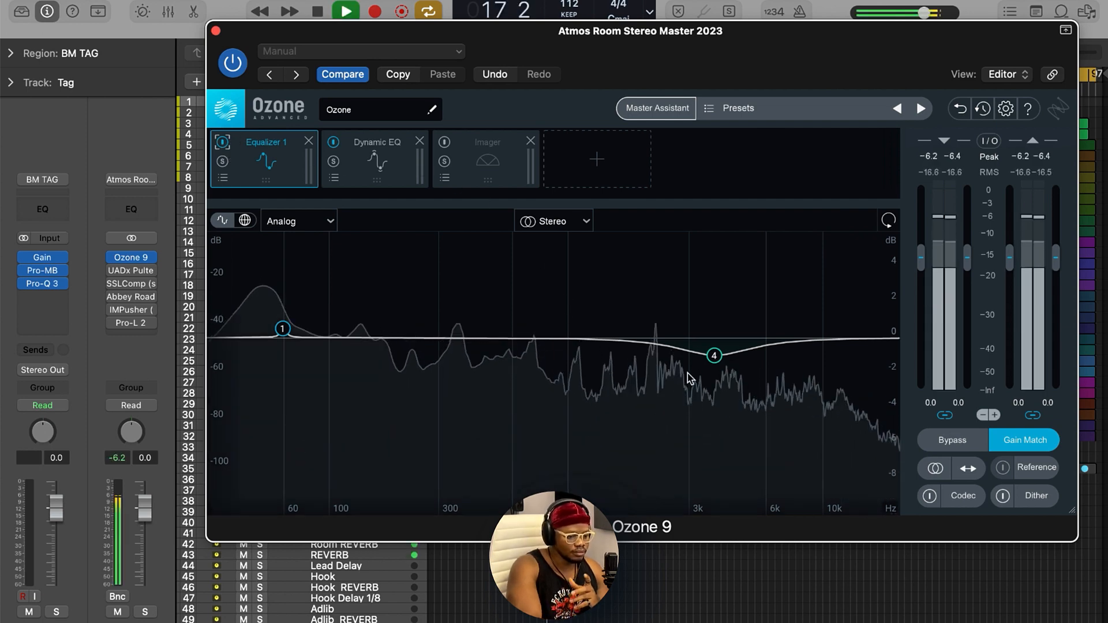
pyautogui.moveTo(714, 355)
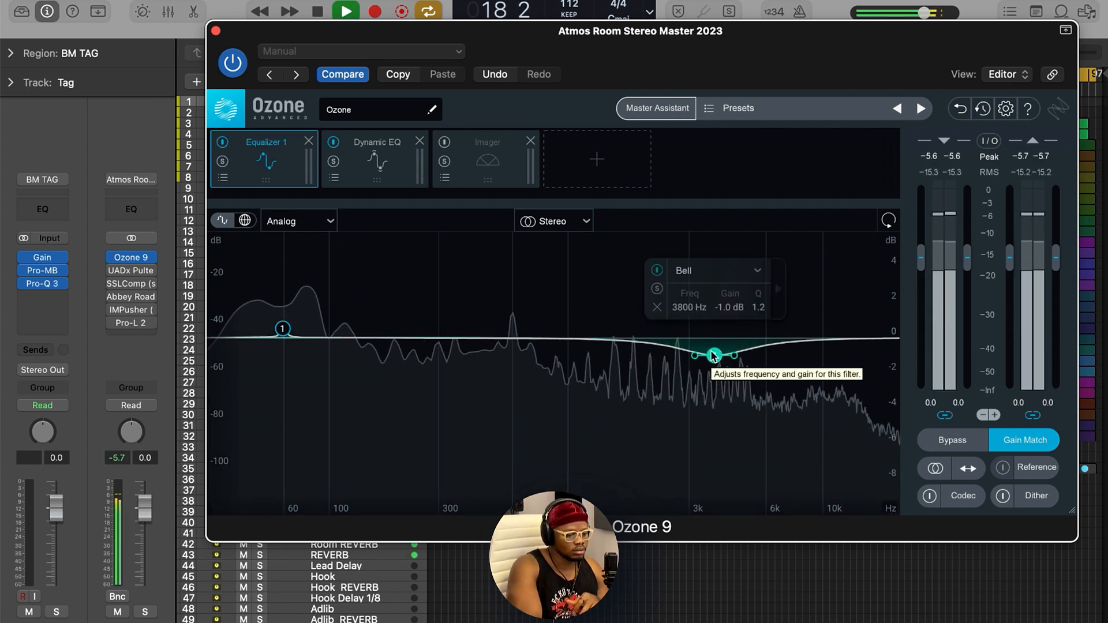
pyautogui.press('space')
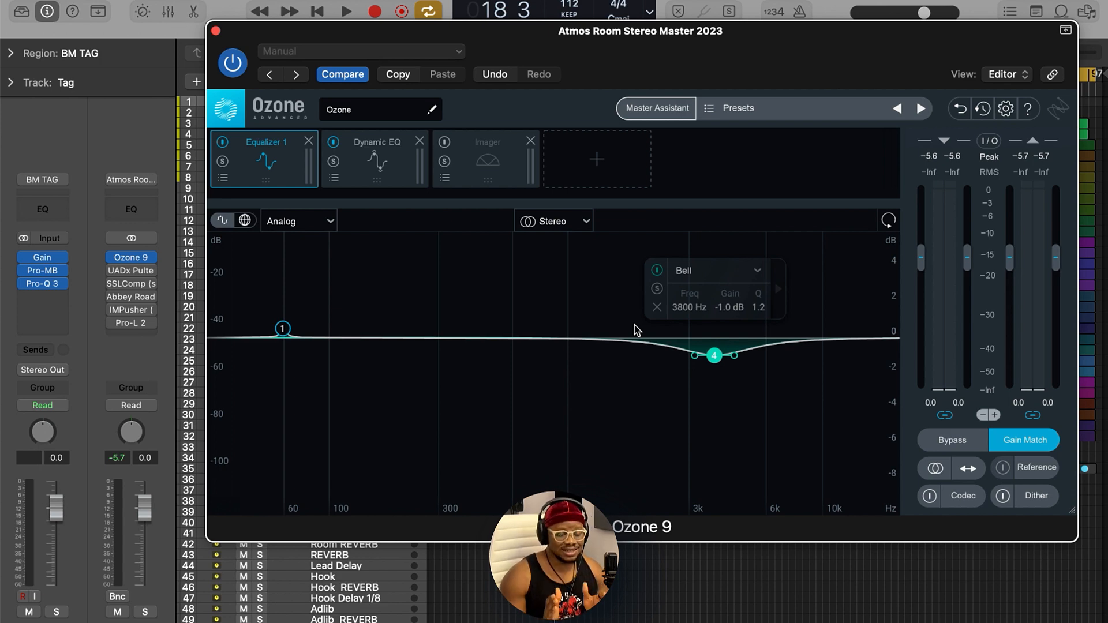
pyautogui.click(282, 329)
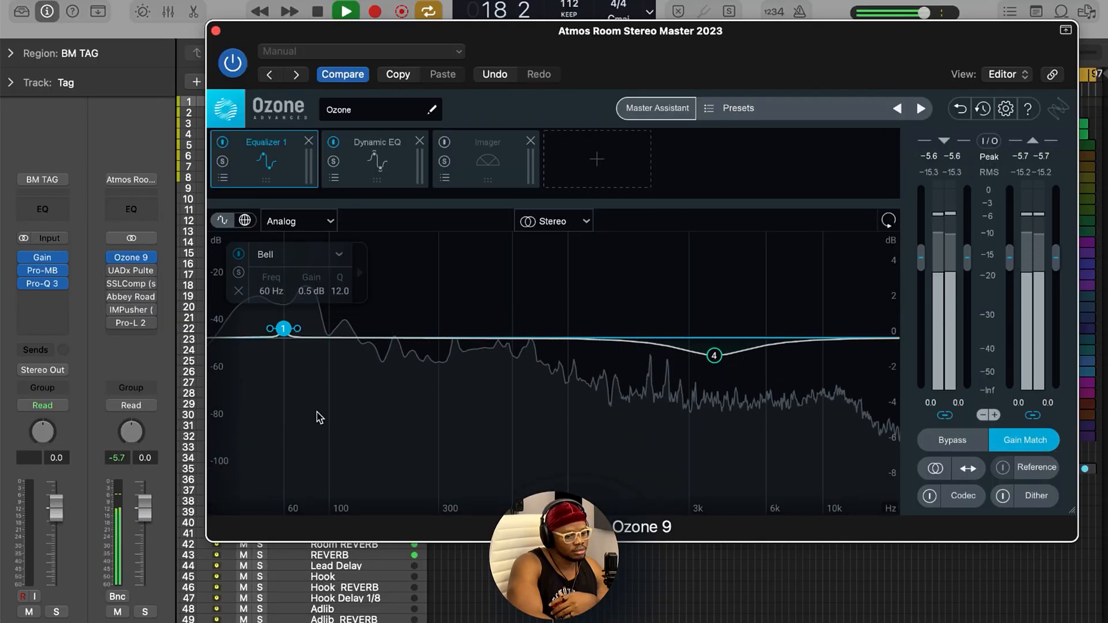
# - Enable Ozone's Imager module and audition its highest band, Band 4, in solo
pyautogui.click(487, 148)
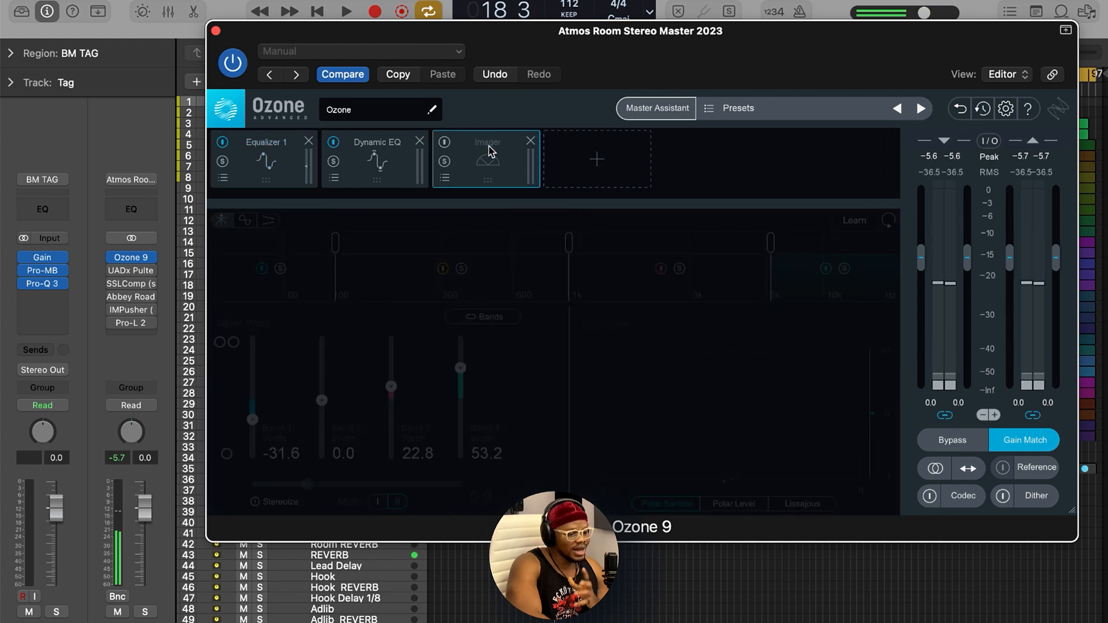
pyautogui.click(445, 142)
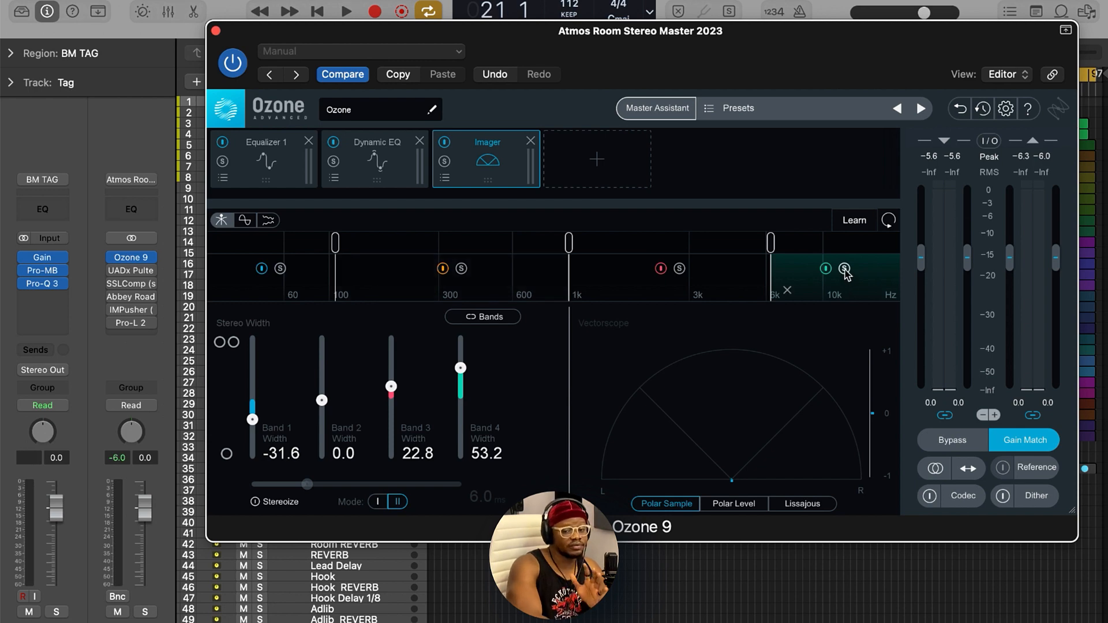
pyautogui.click(844, 269)
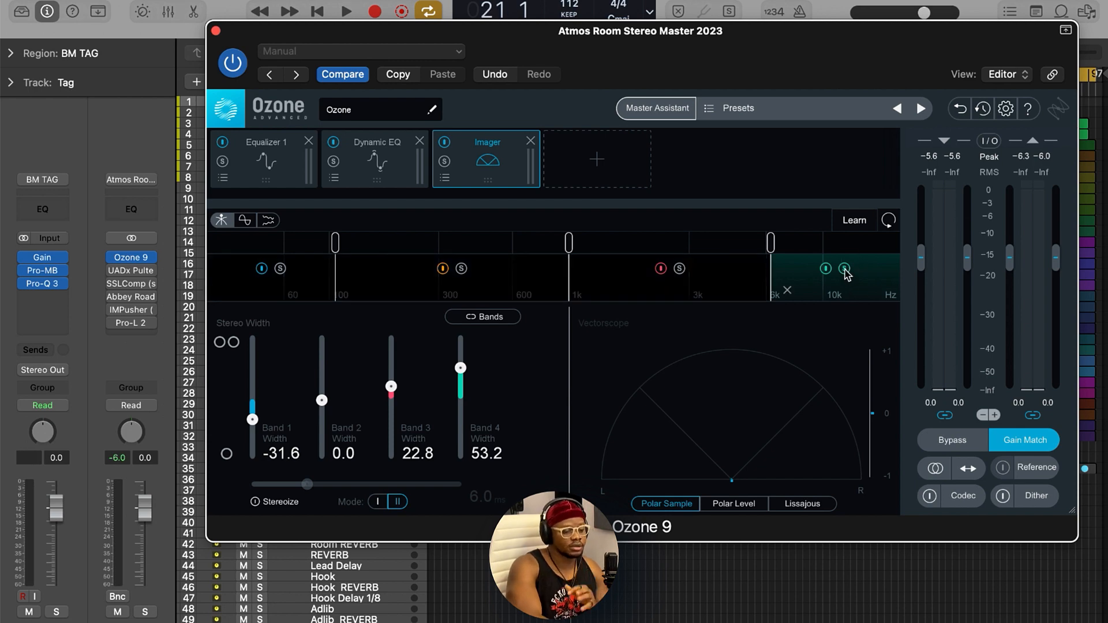
pyautogui.press('space')
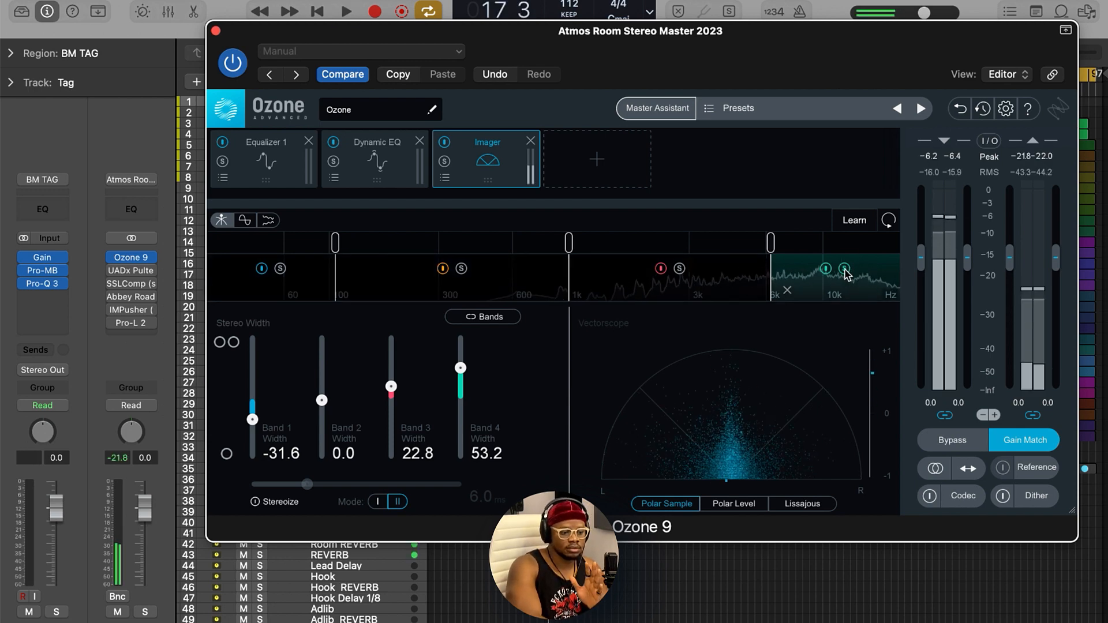
pyautogui.press('space')
# - Audition the Imager's Band 3, Band 2 and Band 1 one at a time in solo
pyautogui.click(679, 269)
pyautogui.press('space')
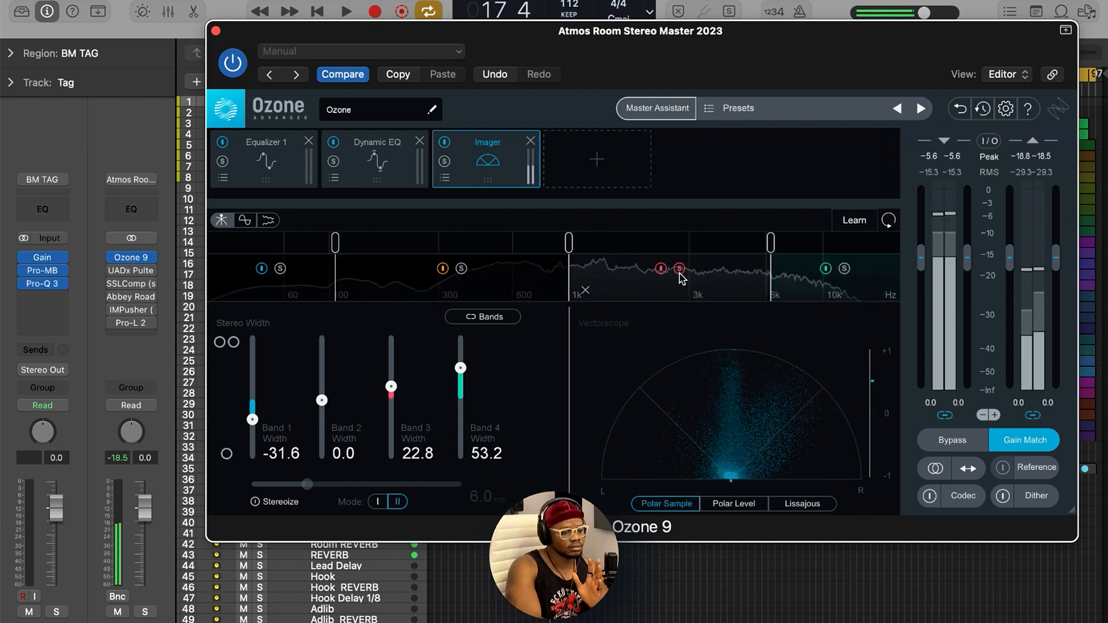
pyautogui.press('space')
pyautogui.click(680, 269)
pyautogui.click(461, 269)
pyautogui.press('space')
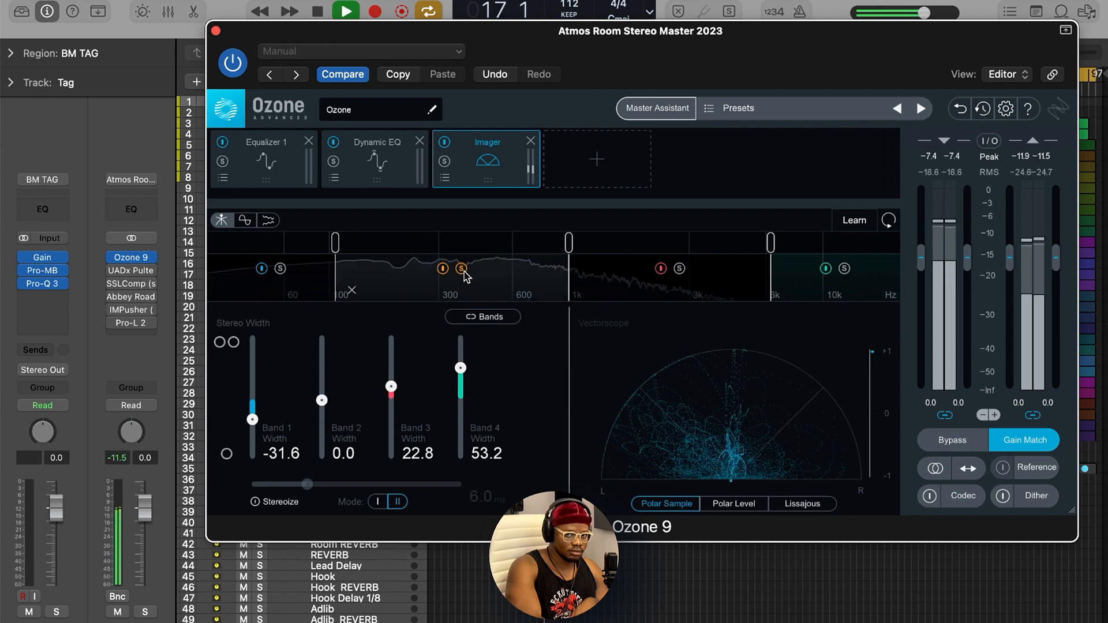
pyautogui.click(462, 269)
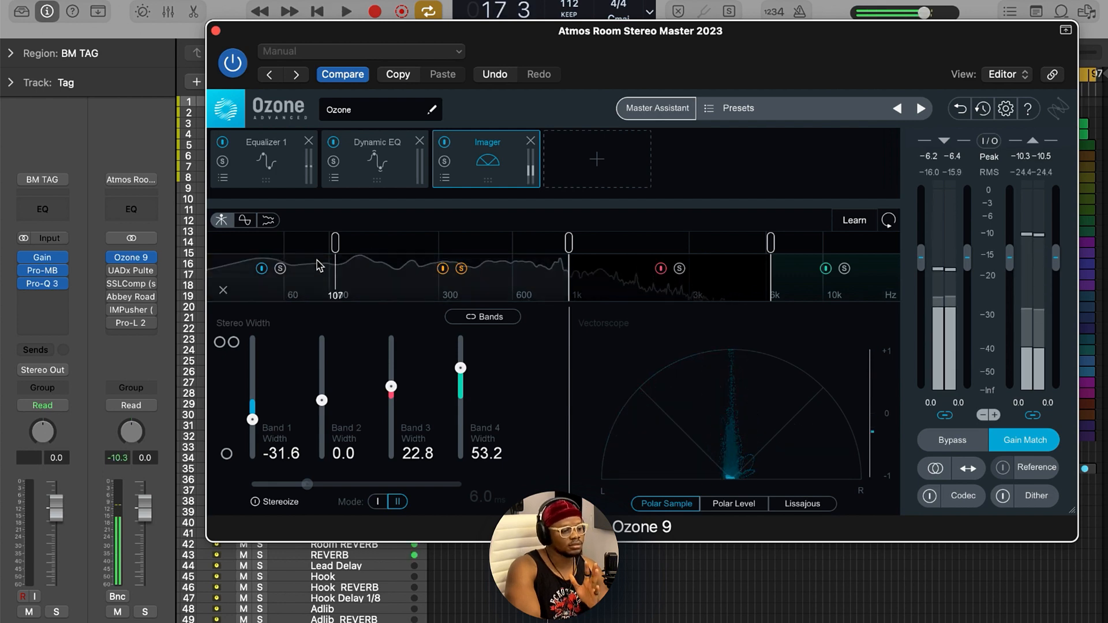
pyautogui.press('space')
pyautogui.click(281, 269)
pyautogui.press('space')
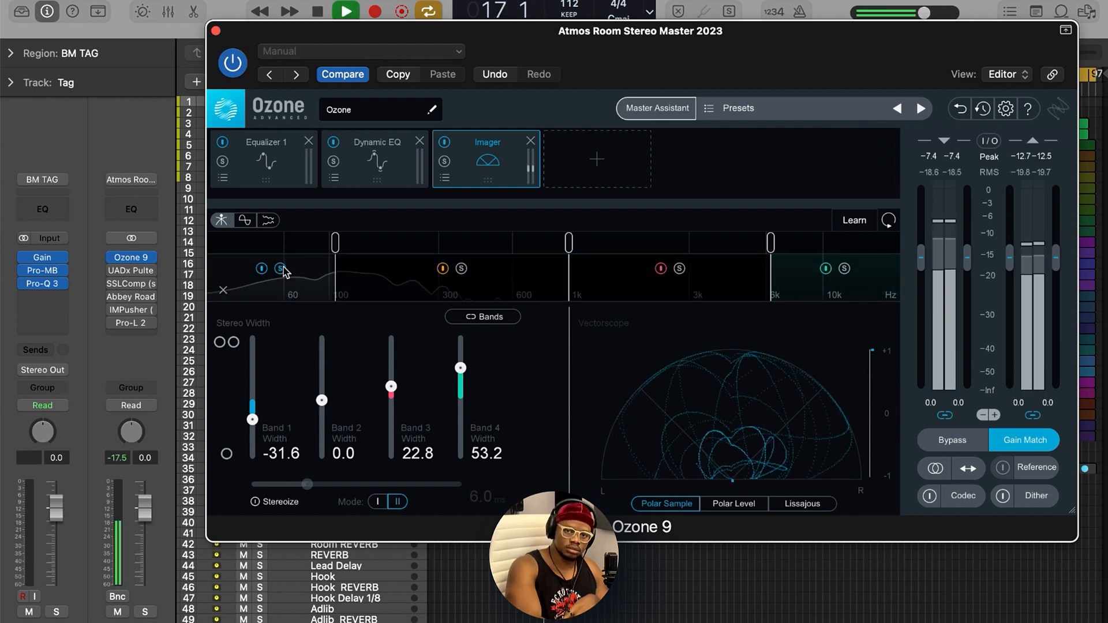
pyautogui.click(281, 269)
pyautogui.press('space')
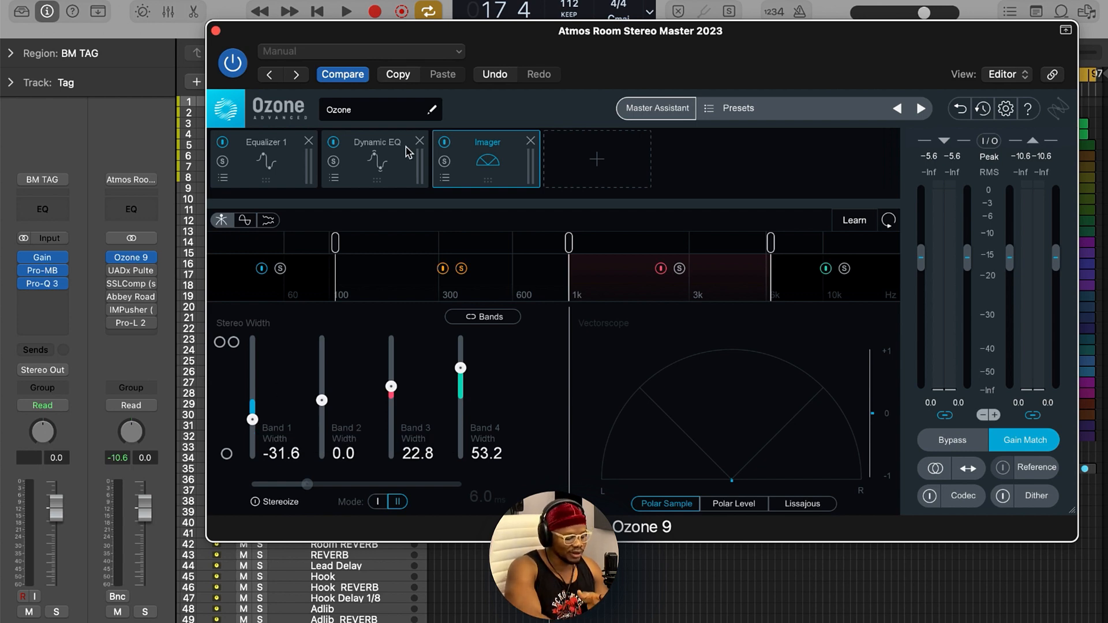
# - Compare the master during playback with the Imager module bypassed and enabled
pyautogui.press('space')
pyautogui.click(444, 143)
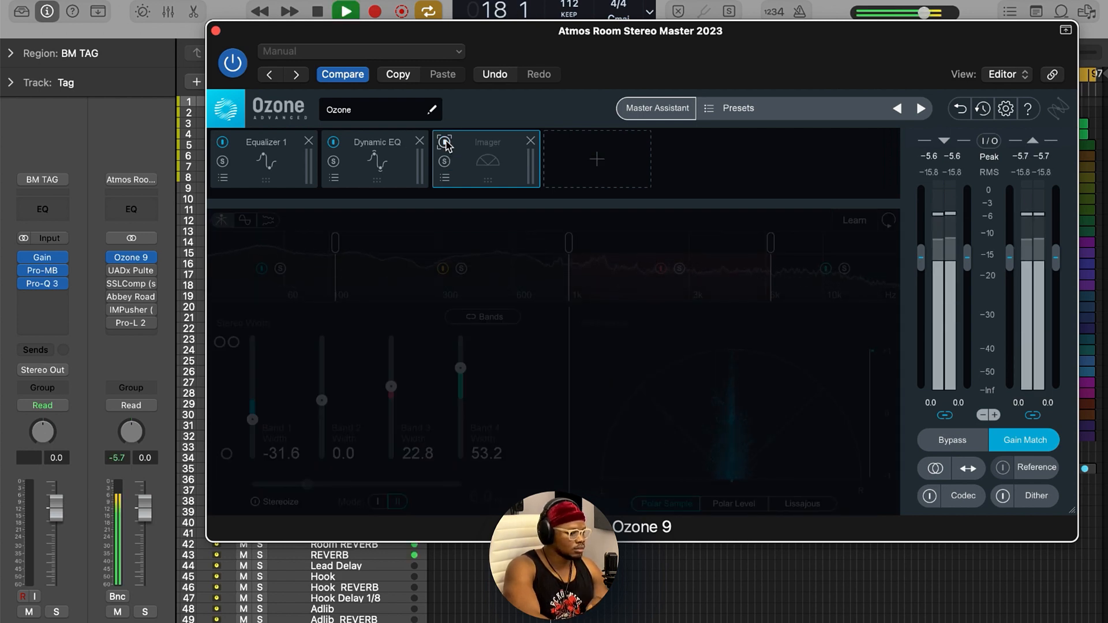
pyautogui.click(444, 143)
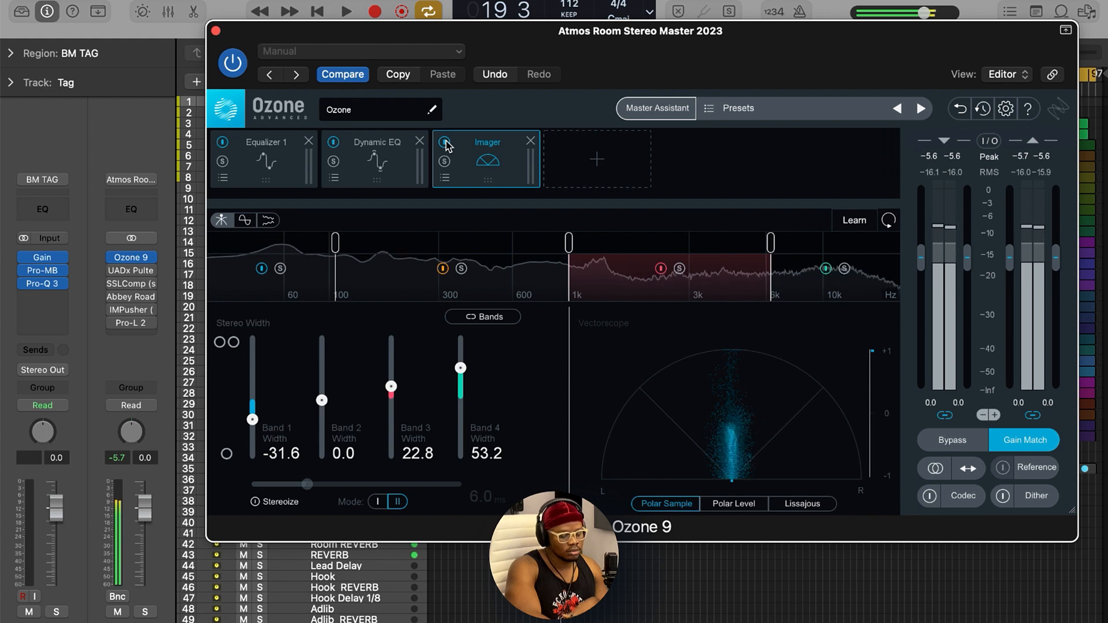
pyautogui.press('space')
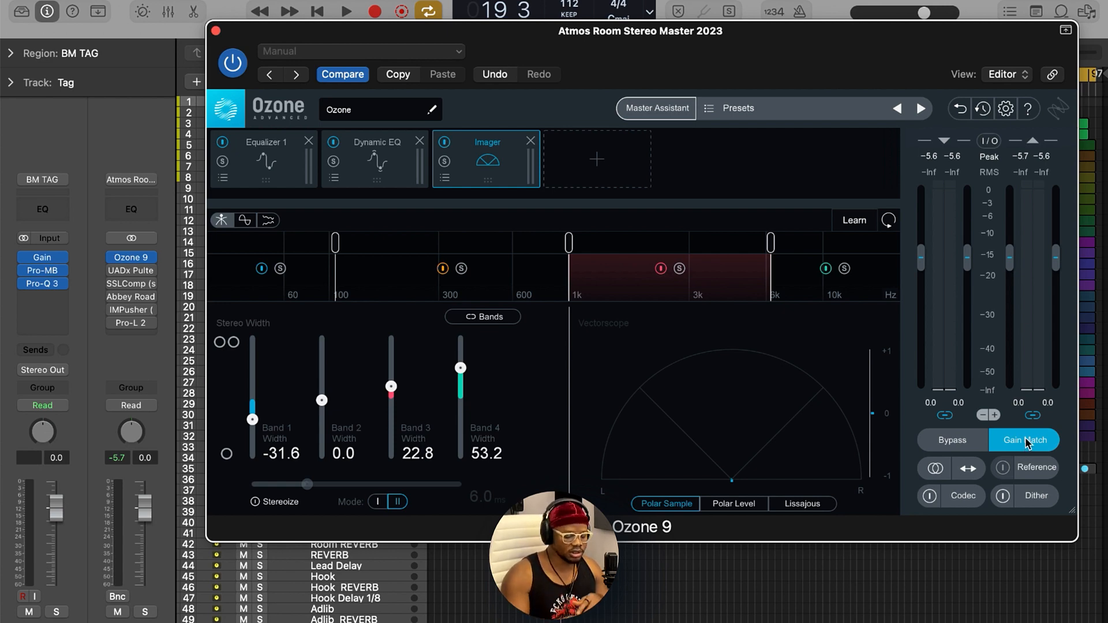
# - Close Ozone 9, then open and enable the UADx Pultec EQP-1A EQ on the stereo master channel
pyautogui.click(216, 31)
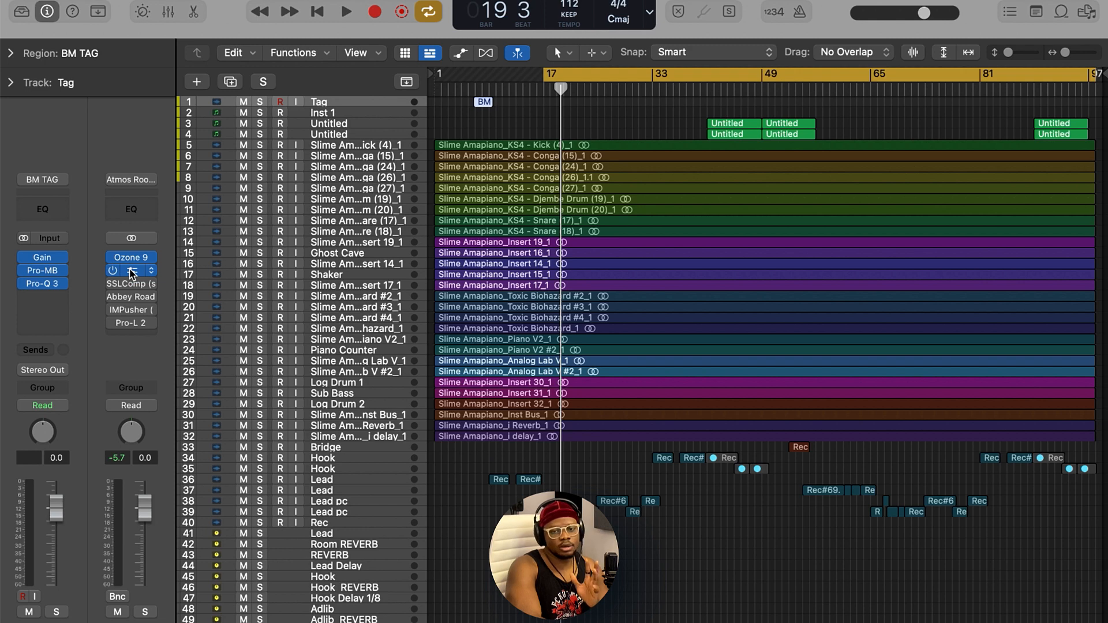
pyautogui.click(132, 274)
pyautogui.moveTo(701, 182); pyautogui.dragTo(600, 169)
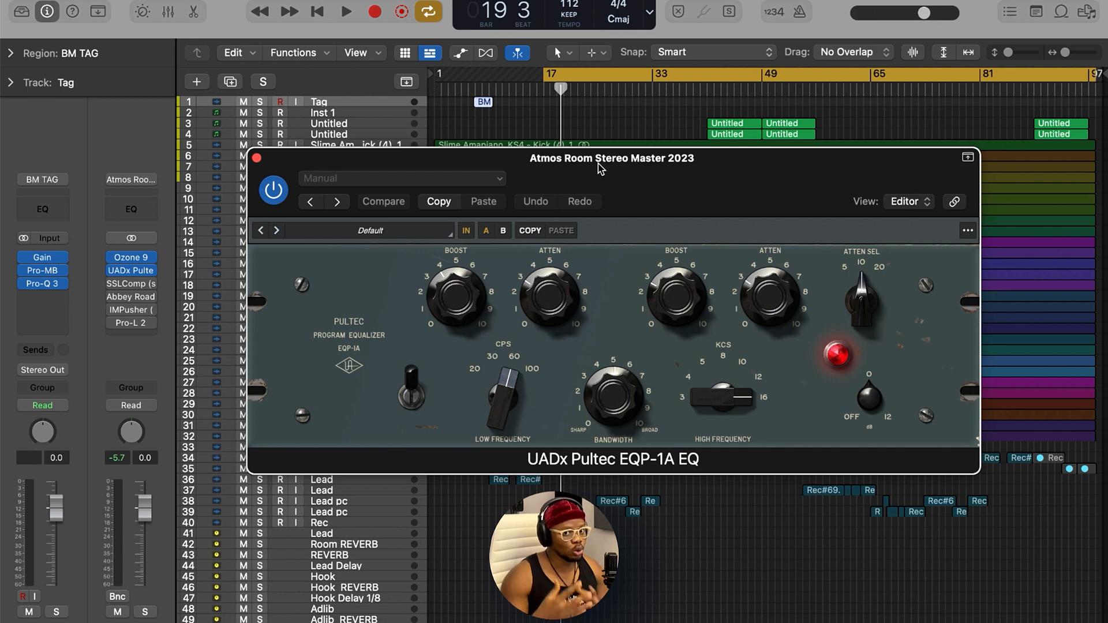
# - Play the song with the Pultec EQ bypassed and enabled to hear its effect on the master
pyautogui.click(111, 271)
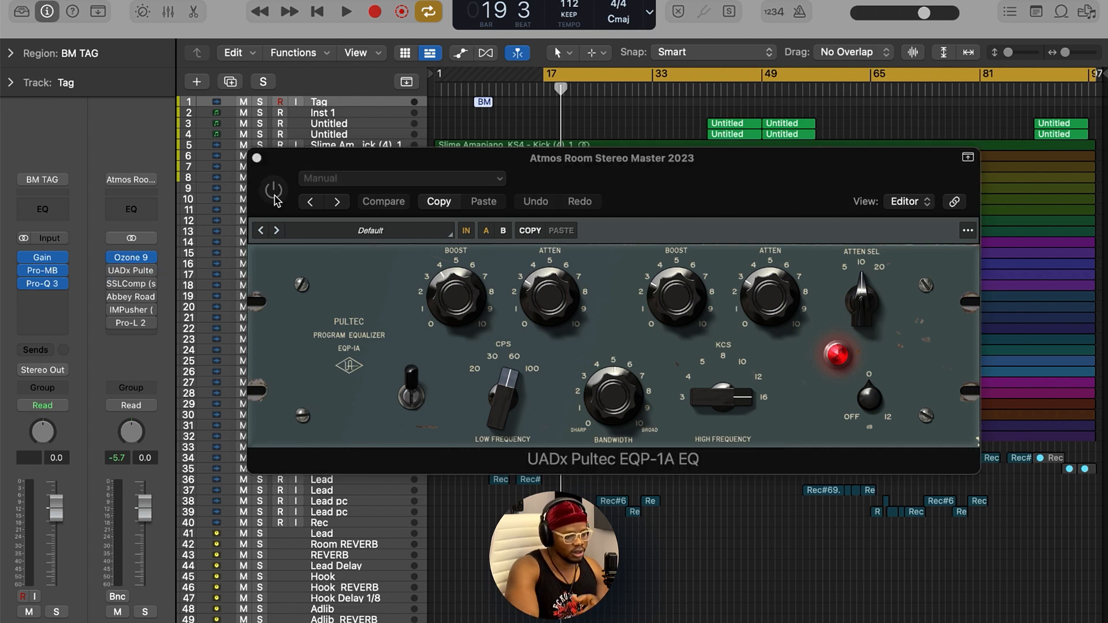
pyautogui.press('space')
pyautogui.moveTo(332, 156); pyautogui.dragTo(365, 161)
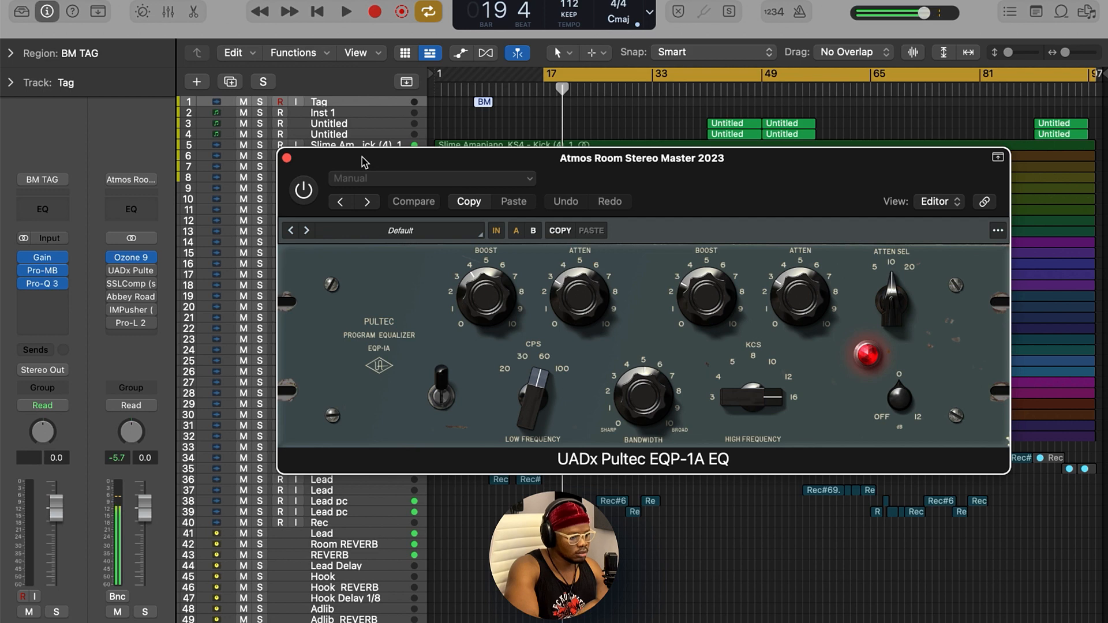
pyautogui.click(304, 191)
pyautogui.press('space')
pyautogui.press('space')
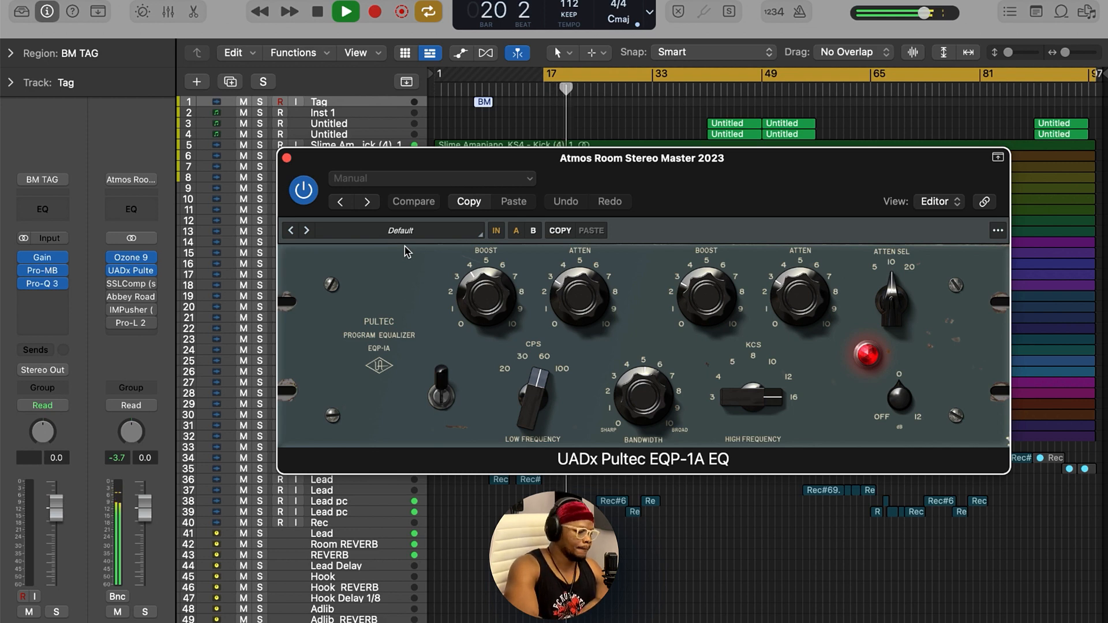
pyautogui.press('space')
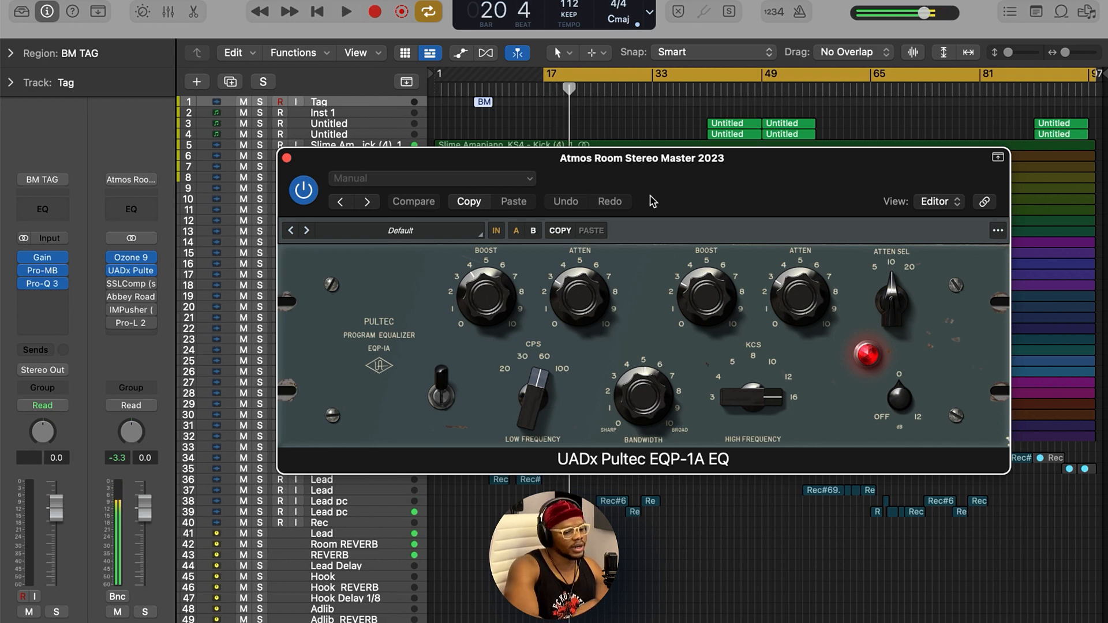
# - Try out the Bandwidth control of the Pultec EQ
pyautogui.moveTo(657, 211); pyautogui.dragTo(638, 185)
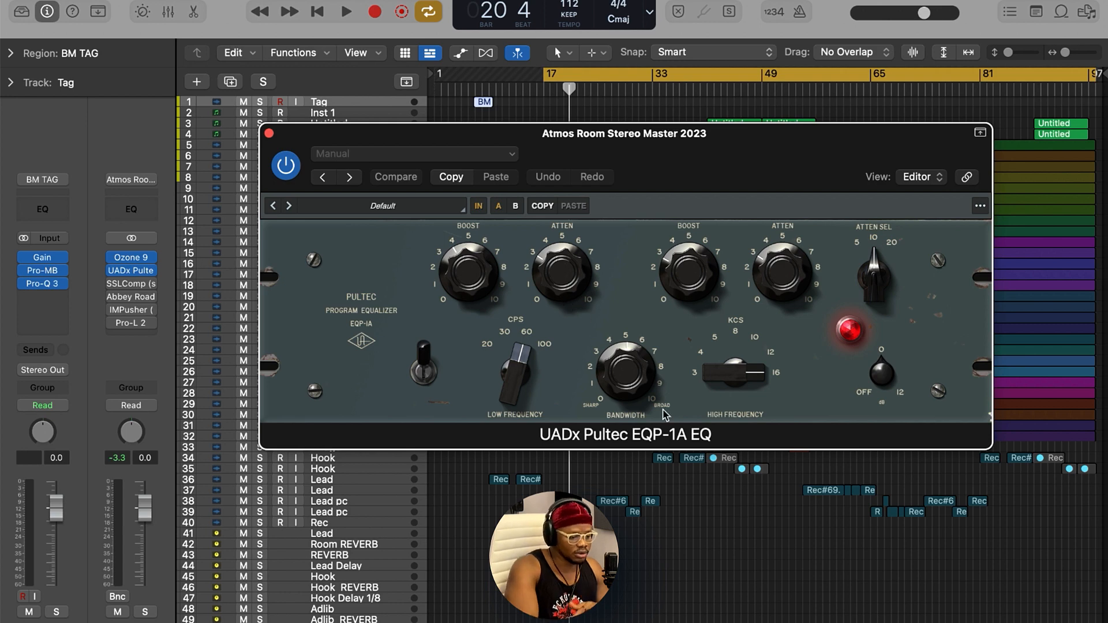
pyautogui.click(629, 382)
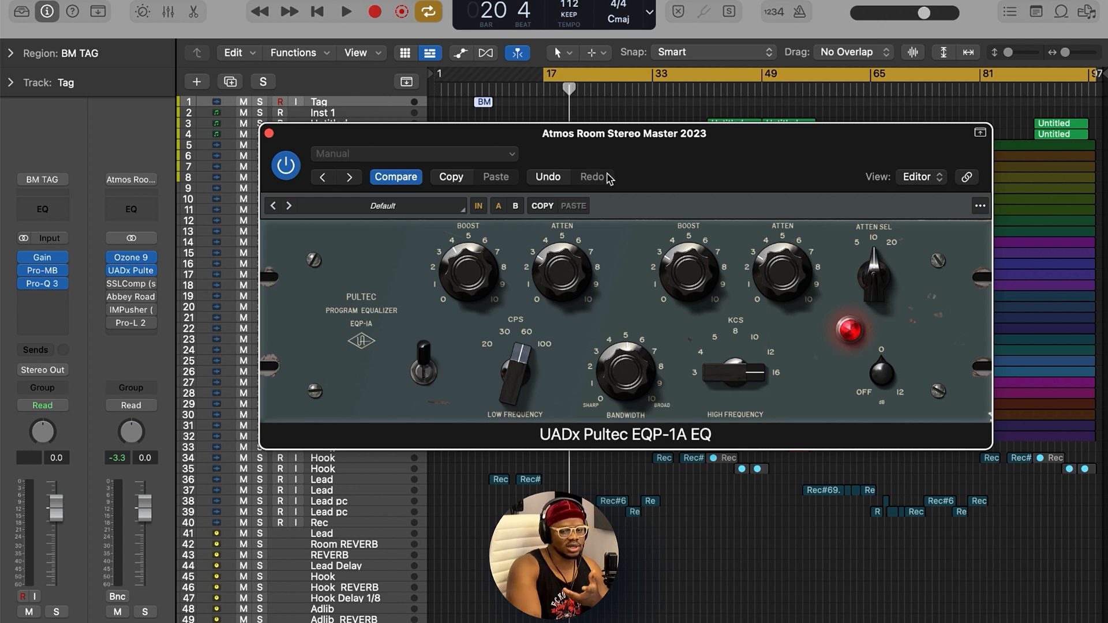
pyautogui.moveTo(623, 154); pyautogui.dragTo(643, 175)
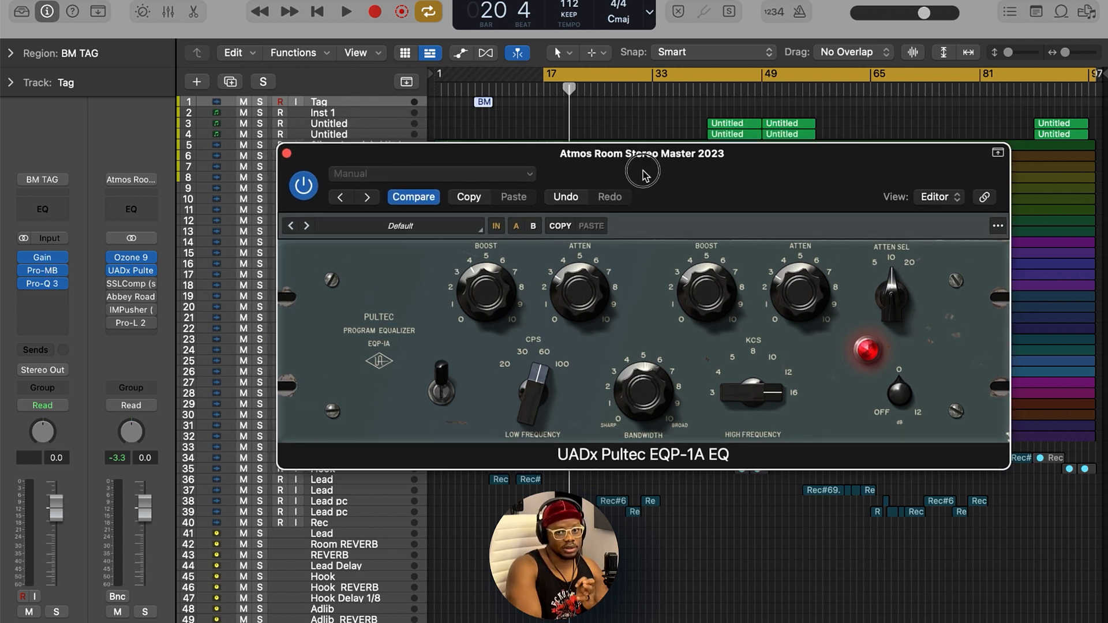
# - Compare the master again during playback, first with the Pultec EQ bypassed and then with it enabled
pyautogui.click(304, 184)
pyautogui.press('space')
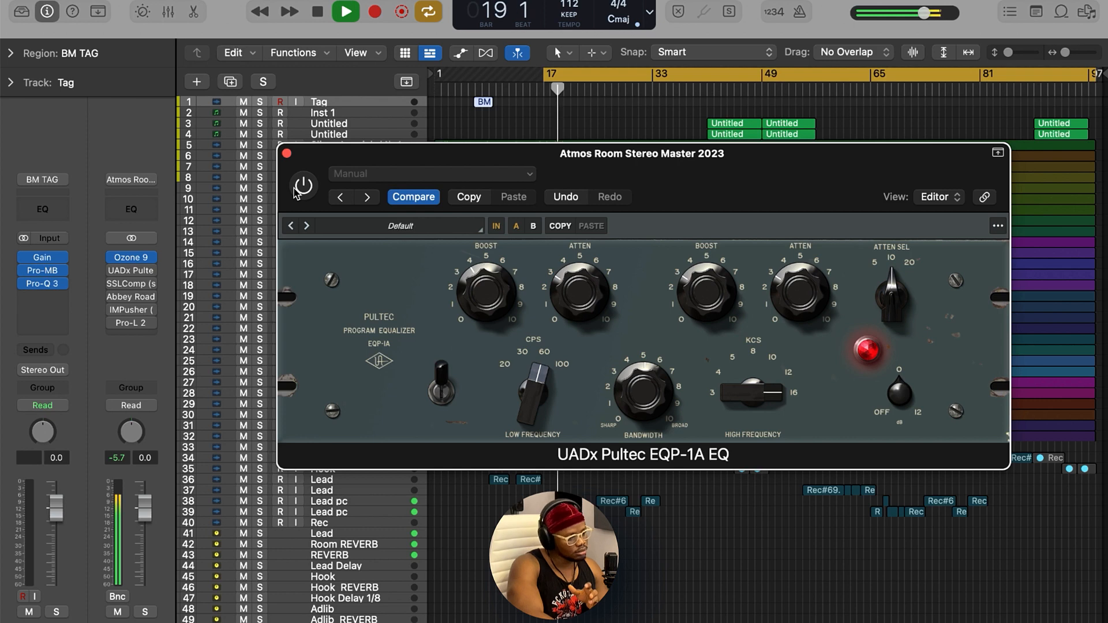
pyautogui.press('space')
pyautogui.click(296, 192)
pyautogui.press('space')
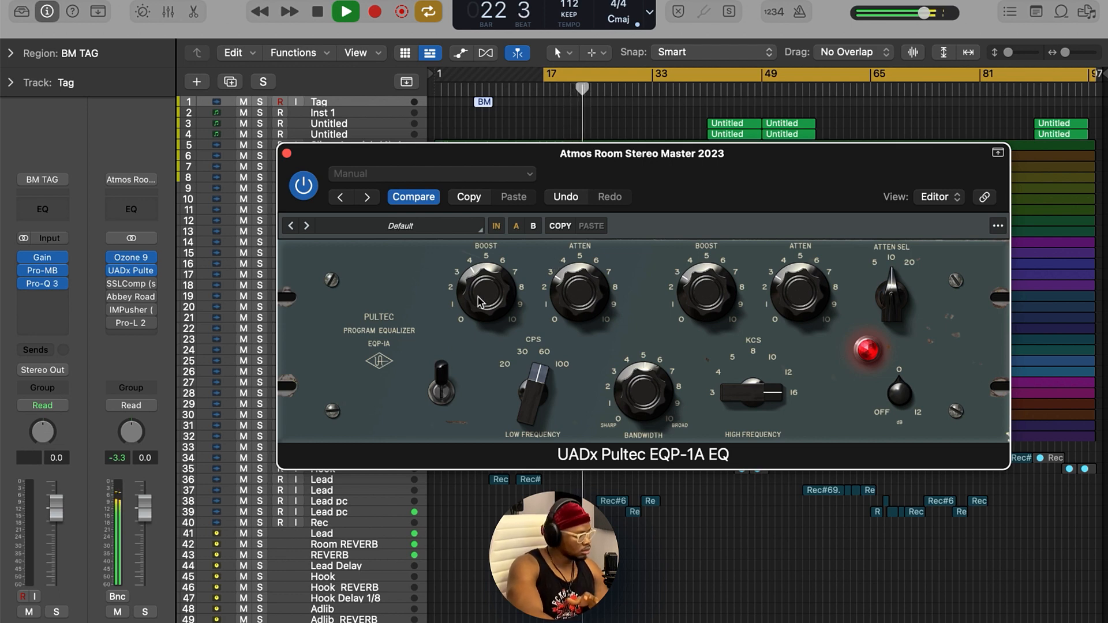
pyautogui.press('space')
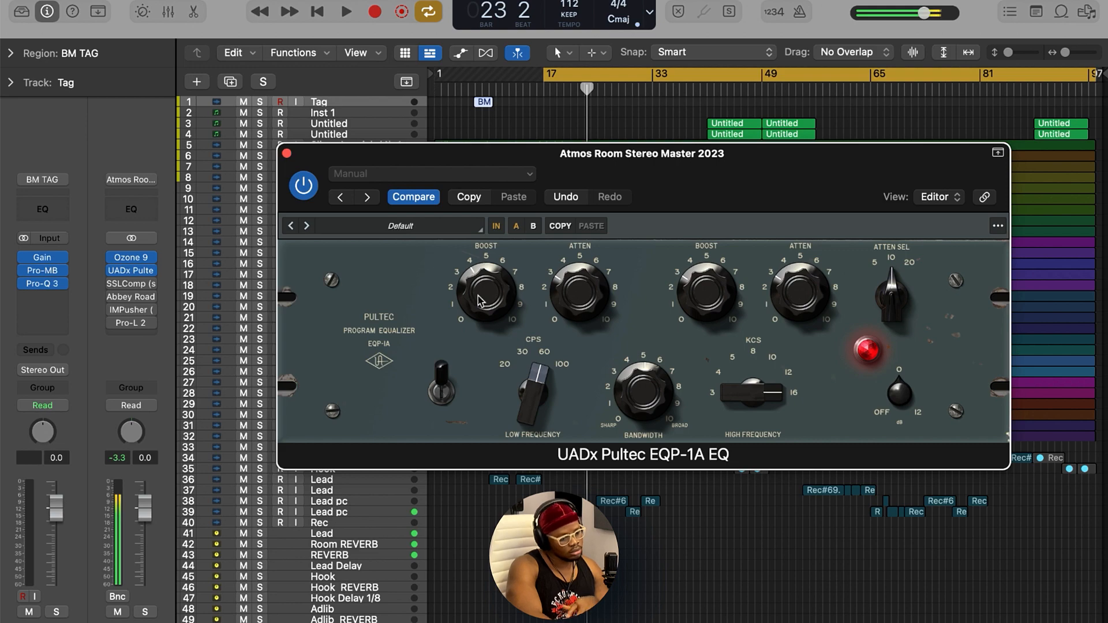
# - Close the Pultec EQ, then open and enable the SSLComp compressor on the stereo master channel
pyautogui.click(287, 153)
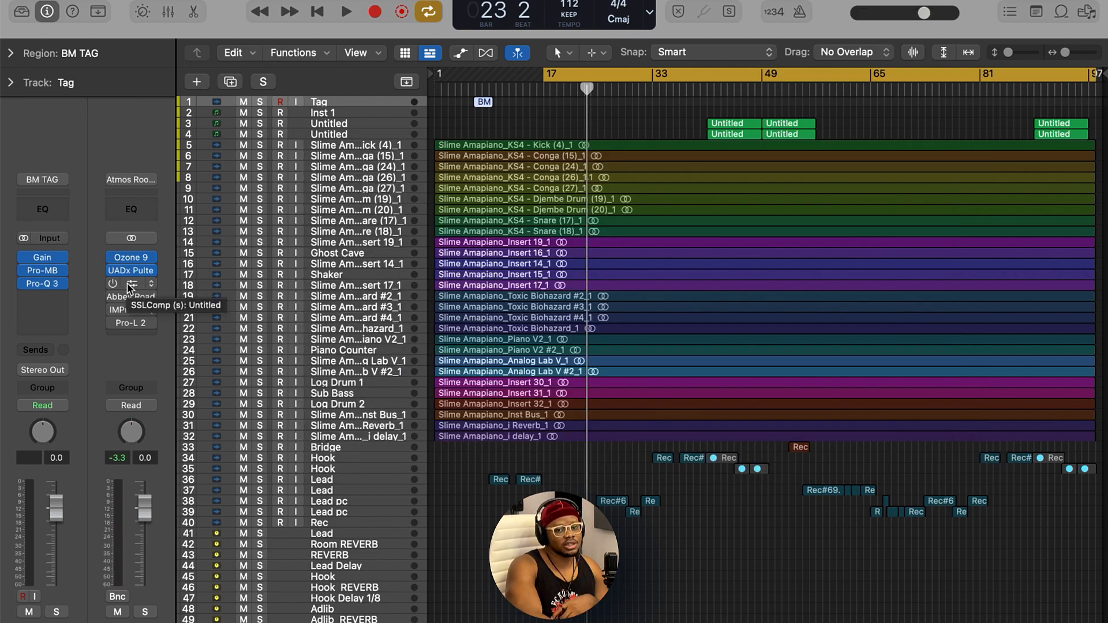
pyautogui.click(132, 287)
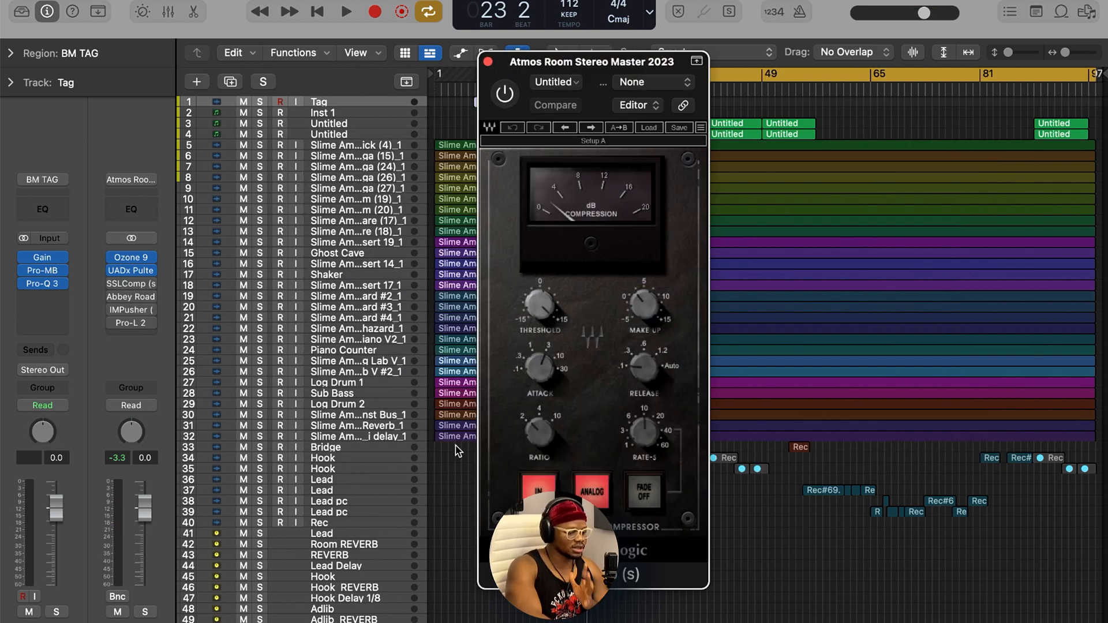
pyautogui.moveTo(595, 63); pyautogui.dragTo(587, 52)
pyautogui.click(505, 85)
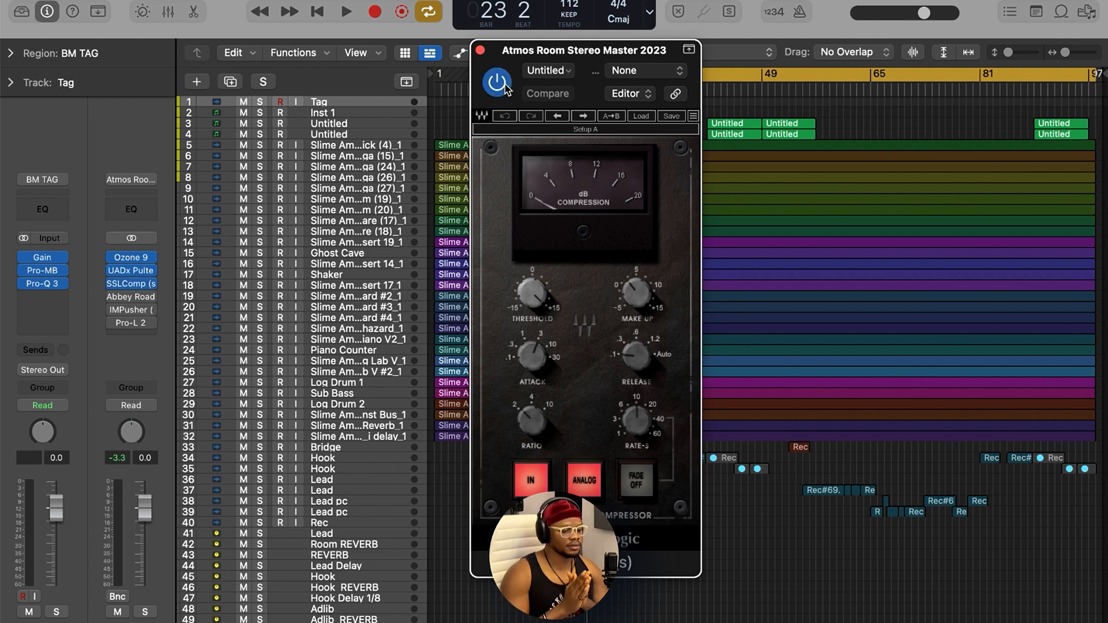
# - Play a short passage through the SSLComp and examine its Threshold, Attack, Release and Make Up controls
pyautogui.press('space')
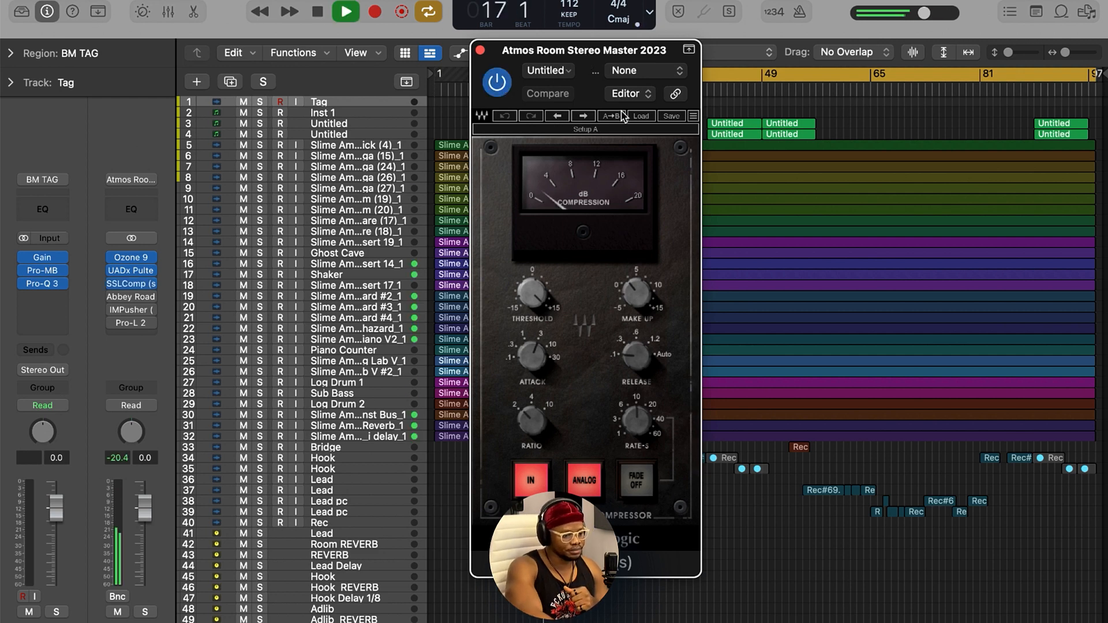
pyautogui.press('space')
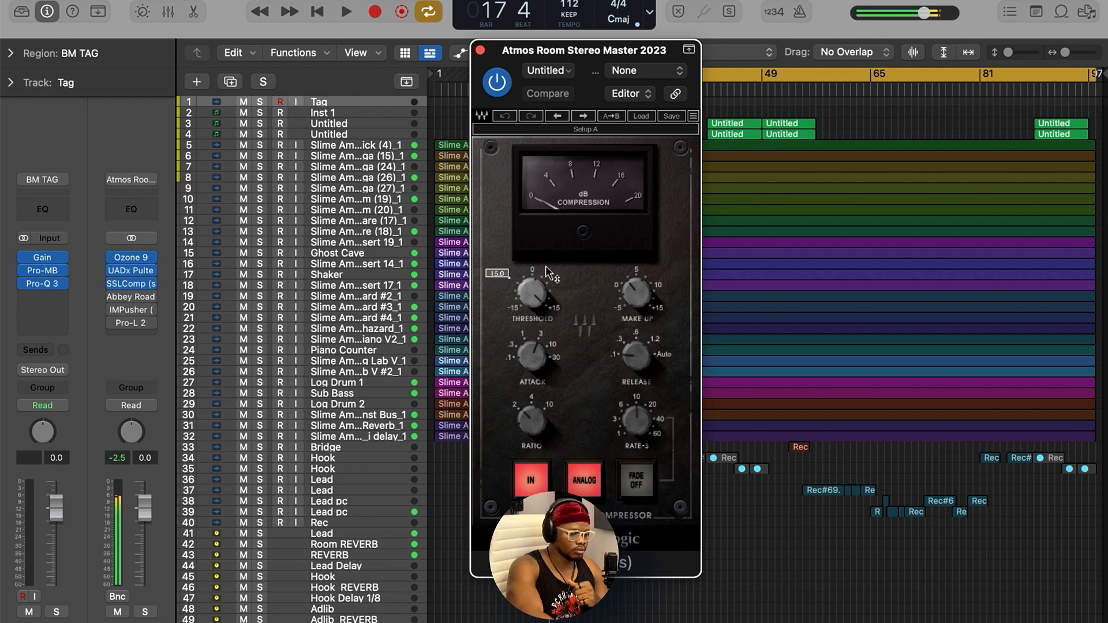
pyautogui.click(531, 294)
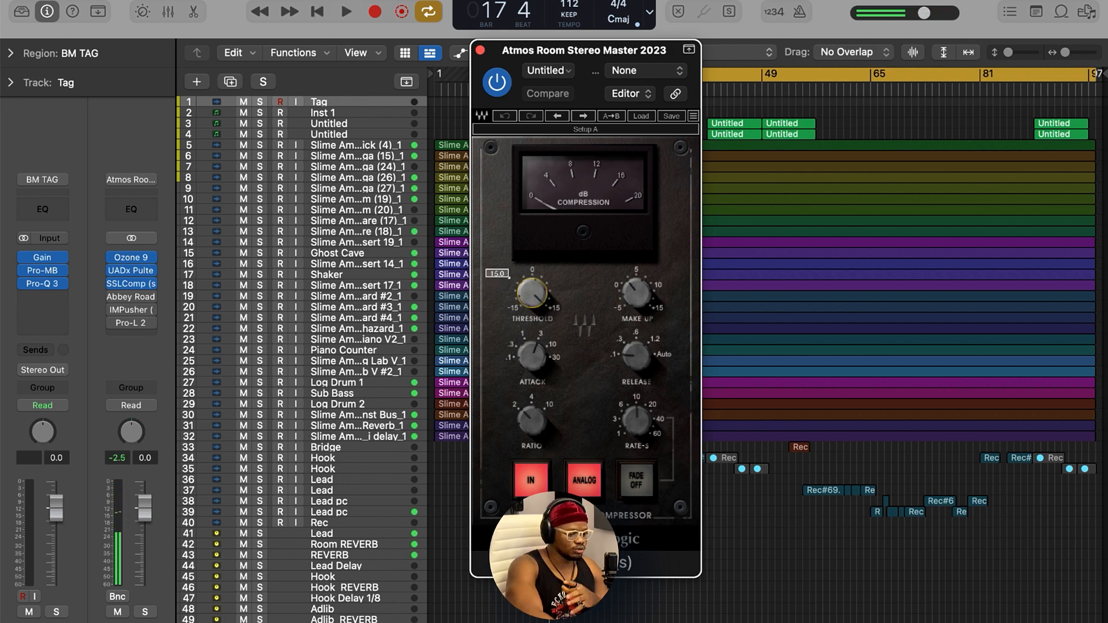
pyautogui.click(532, 361)
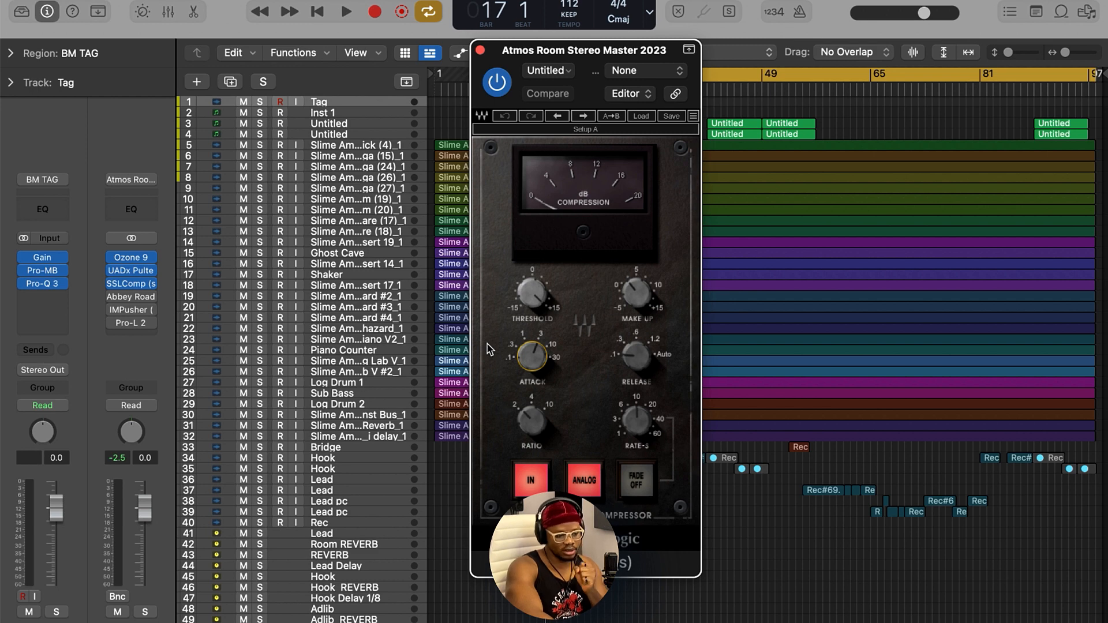
pyautogui.click(636, 354)
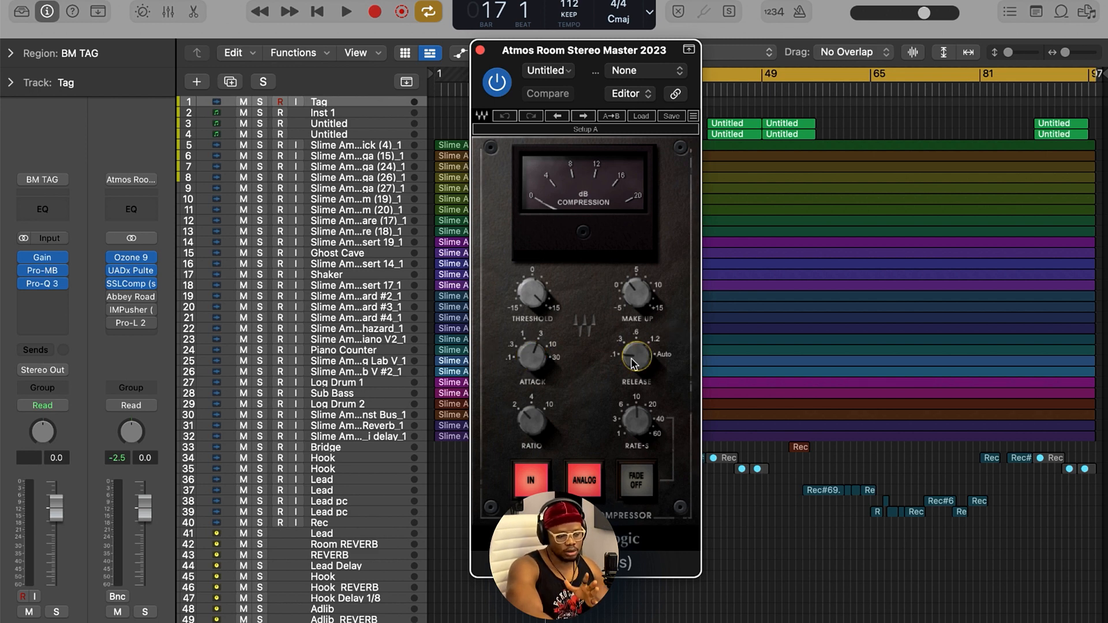
pyautogui.click(636, 293)
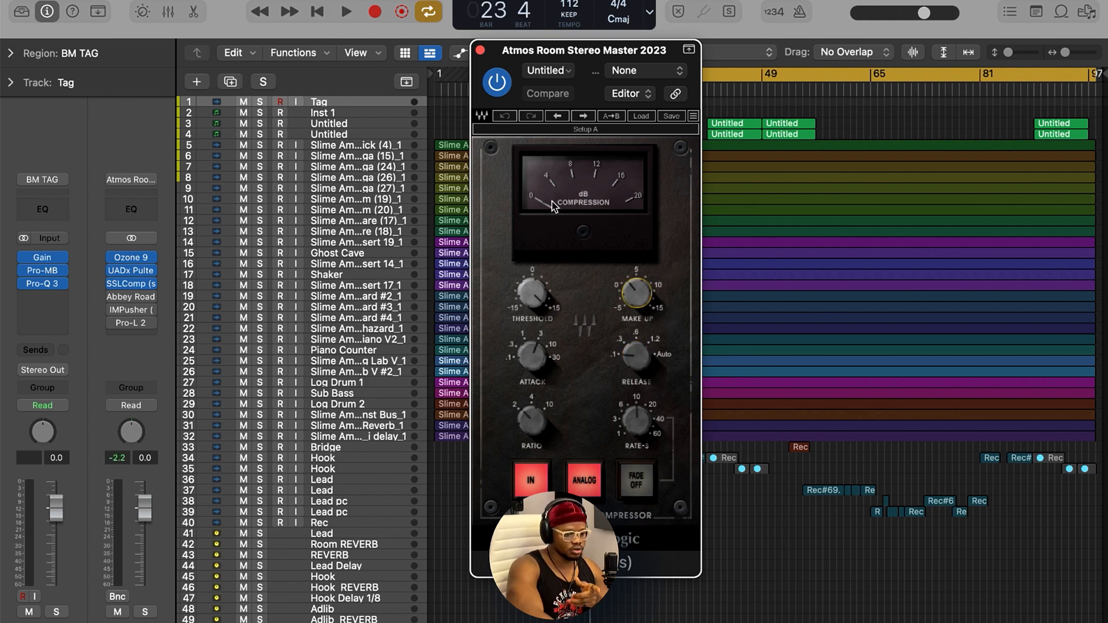
# - Play the song while watching the SSLComp compression meter, and check the Make Up and Ratio settings
pyautogui.press('space')
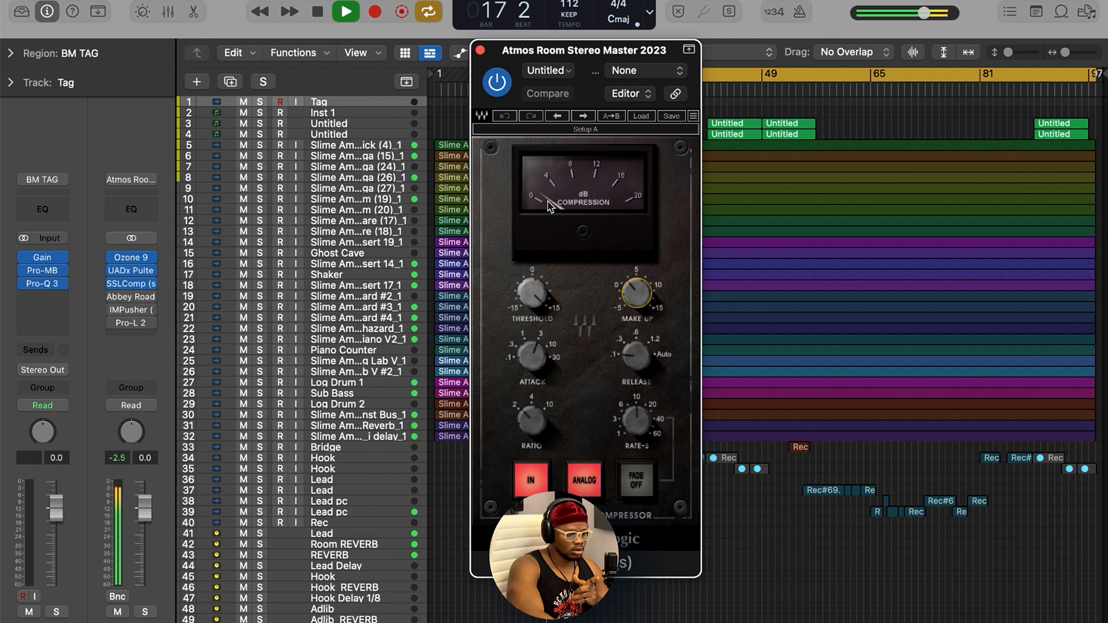
pyautogui.press('space')
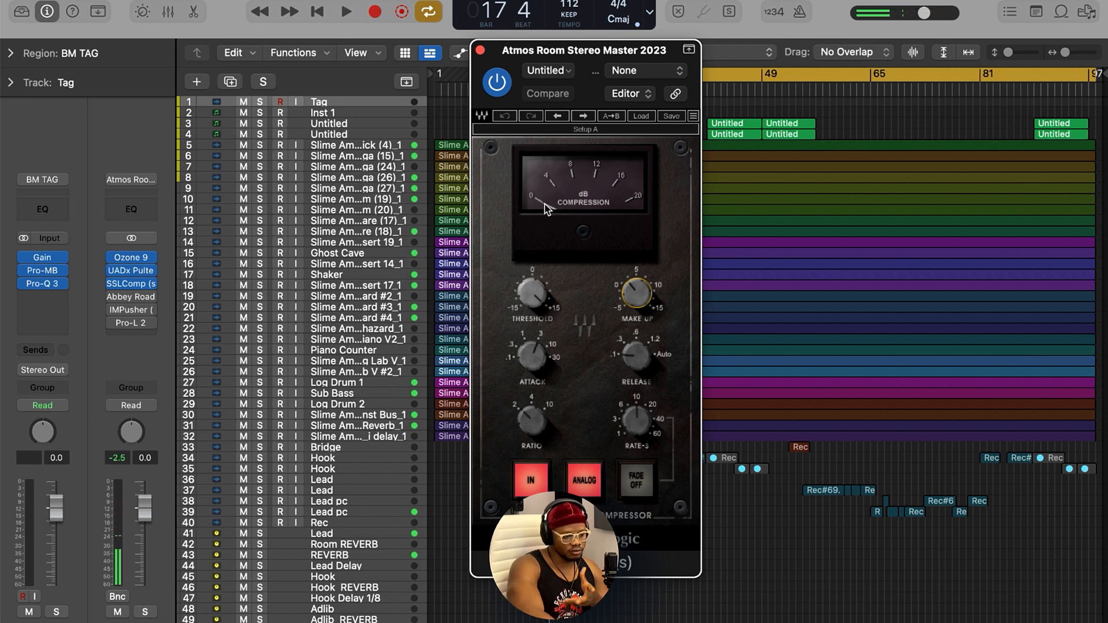
pyautogui.moveTo(641, 308)
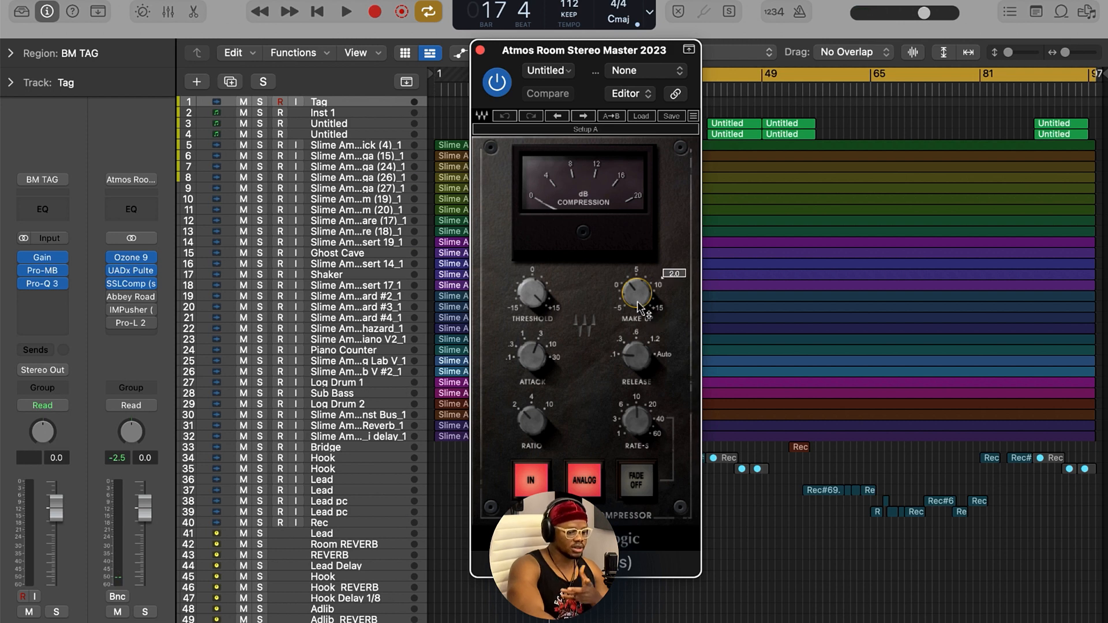
pyautogui.press('space')
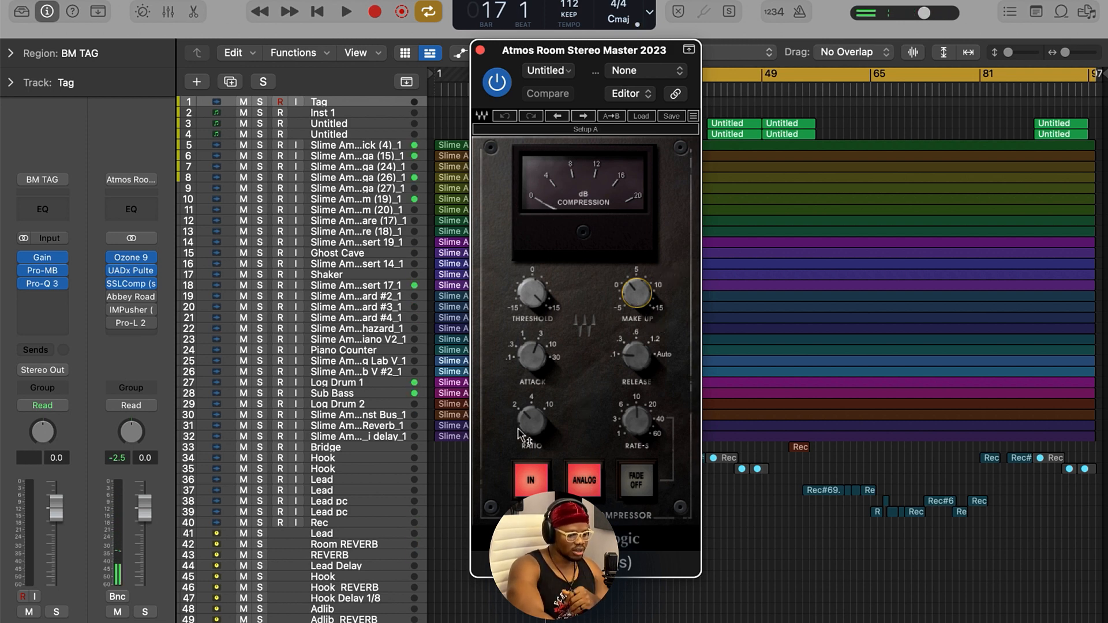
pyautogui.moveTo(535, 430)
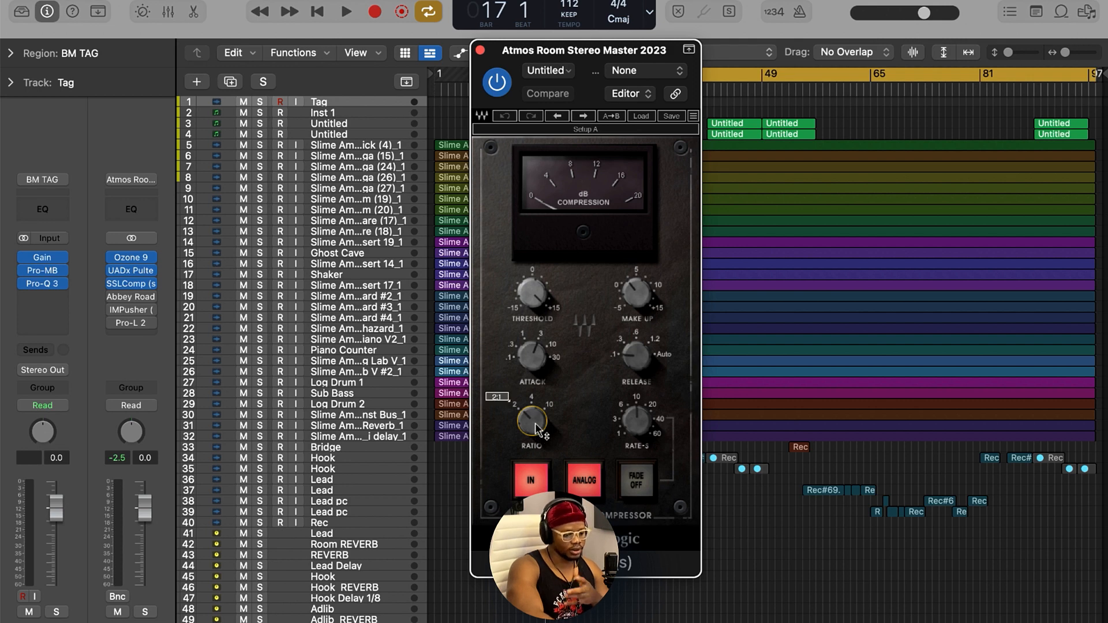
# - Compare the master during playback, first with the SSLComp bypassed and then with it enabled
pyautogui.click(497, 82)
pyautogui.press('space')
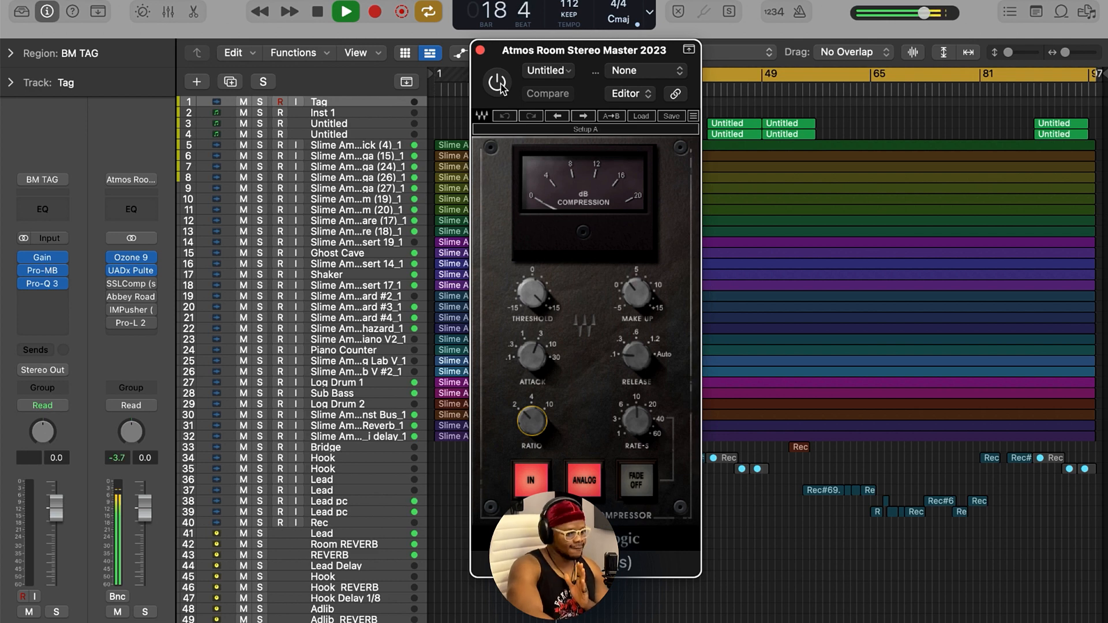
pyautogui.press('space')
pyautogui.click(497, 82)
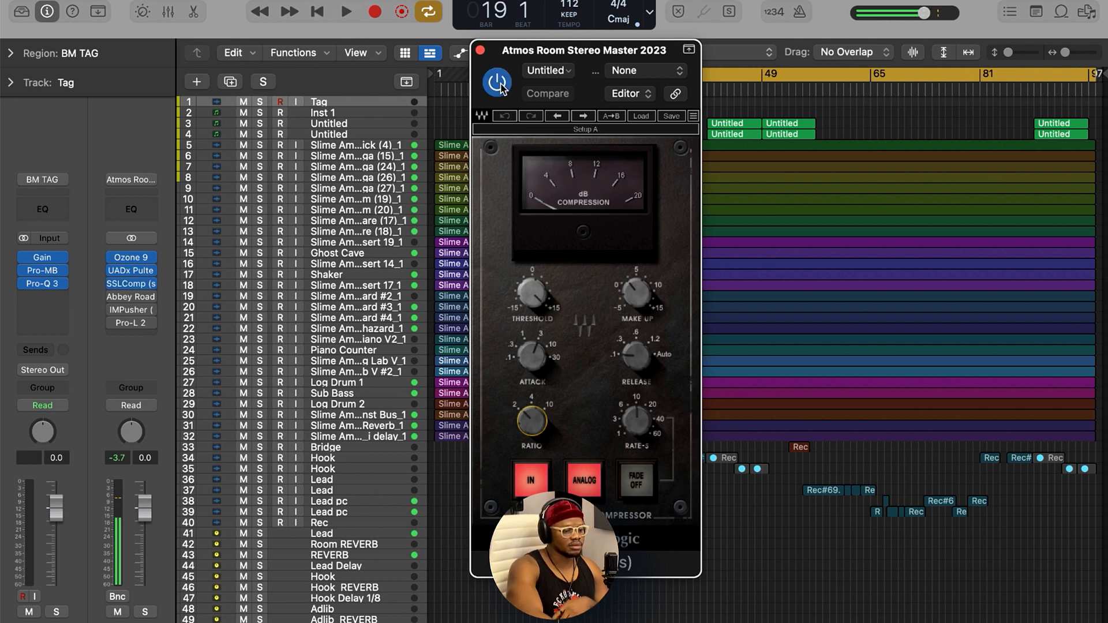
pyautogui.press('space')
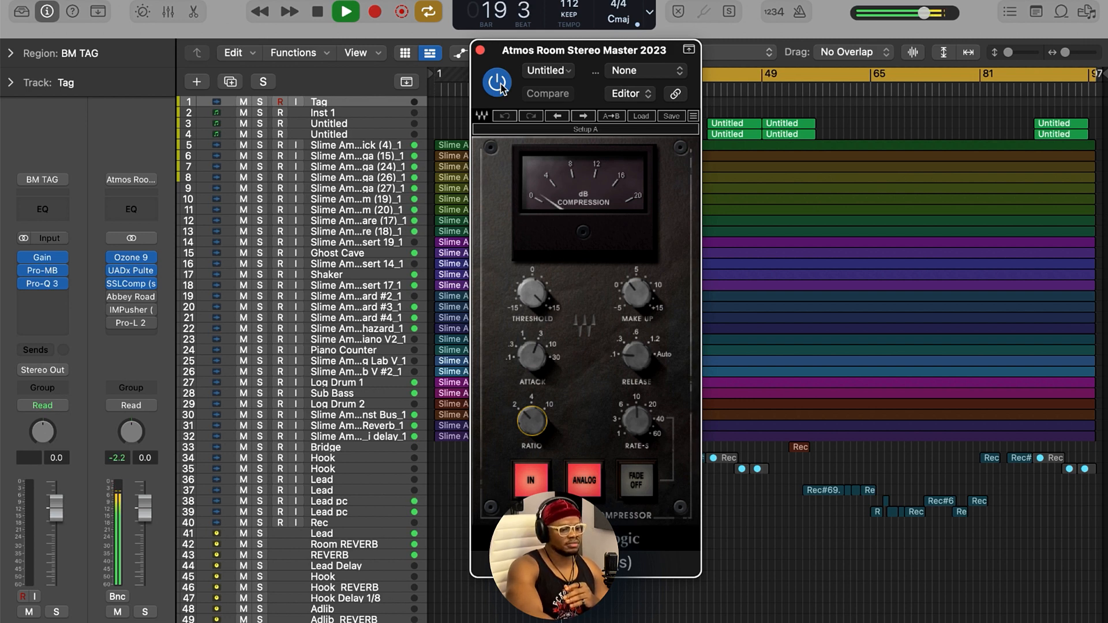
pyautogui.press('space')
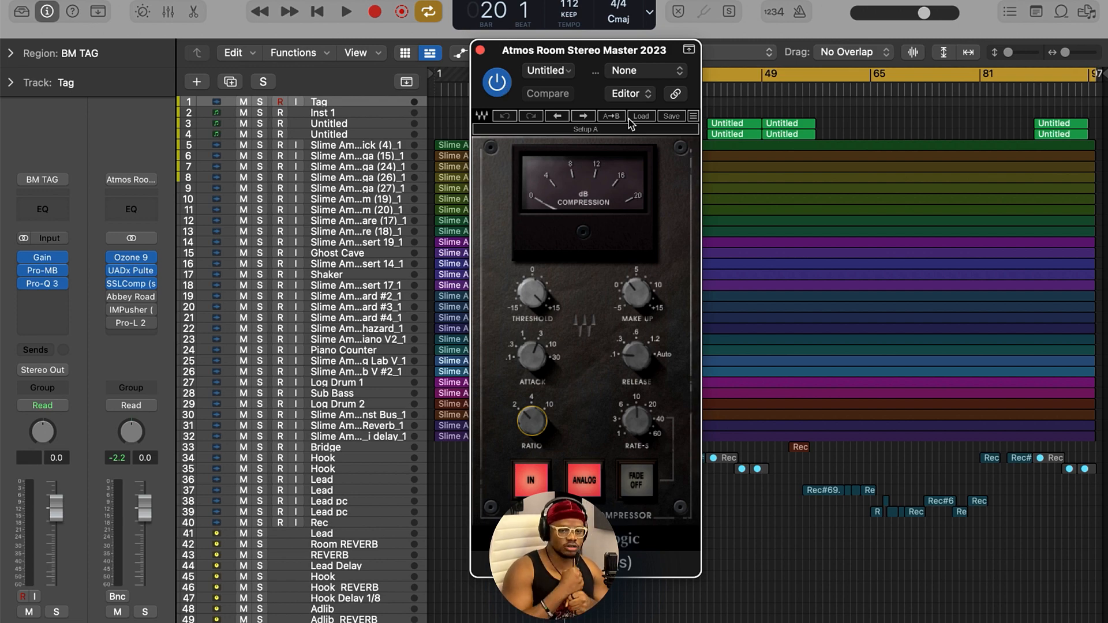
# - Close the SSLComp and open the Abbey Road Saturator on the stereo master channel, moving its window higher
pyautogui.click(133, 298)
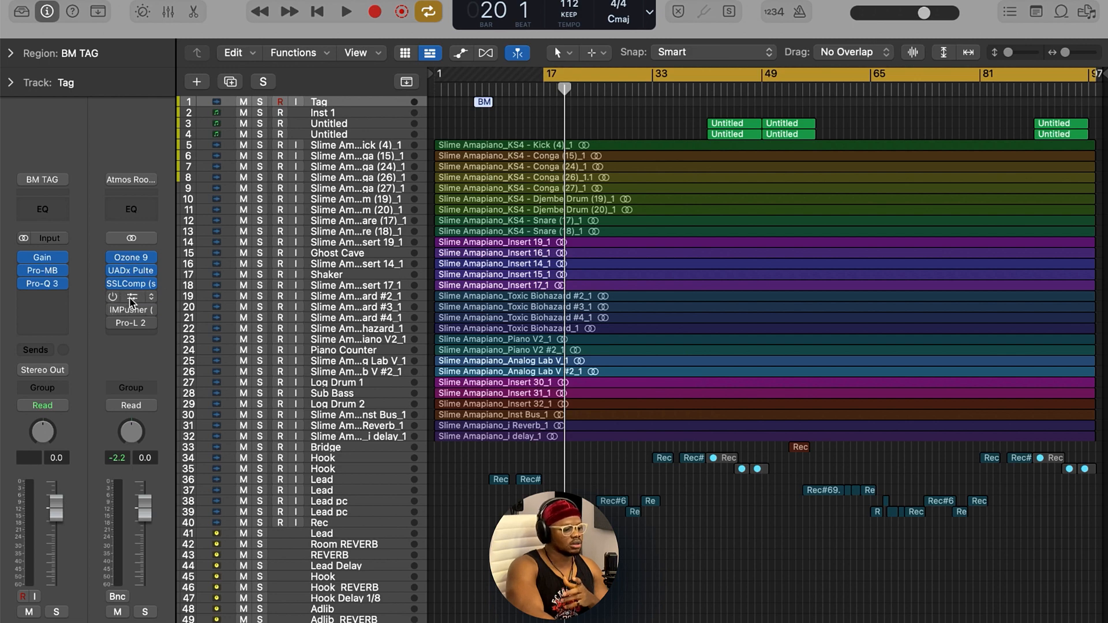
pyautogui.click(133, 298)
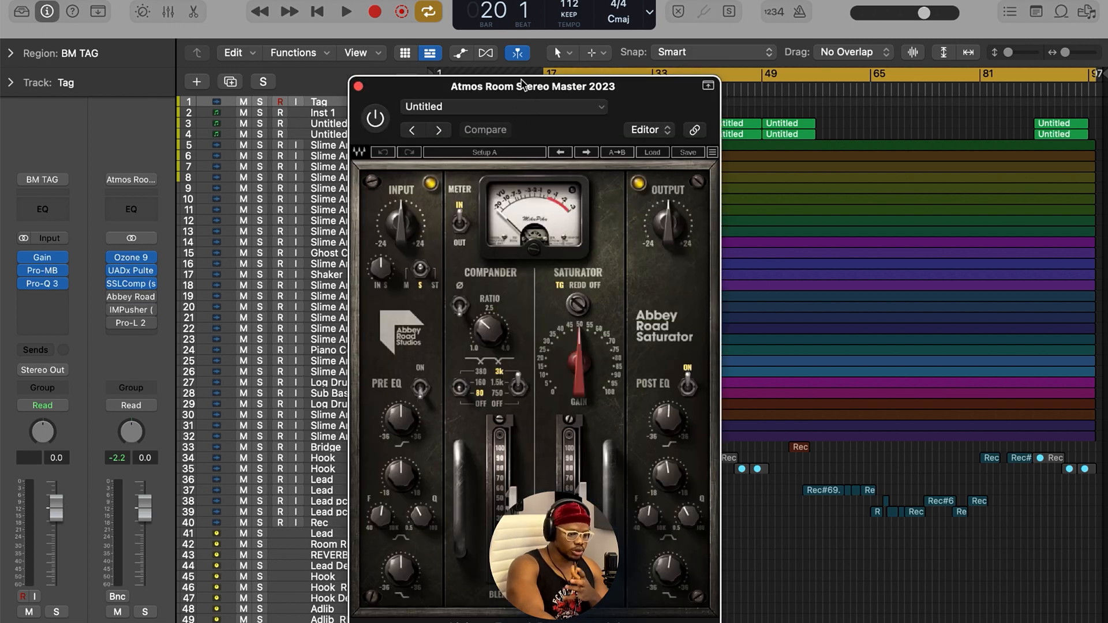
pyautogui.moveTo(521, 82); pyautogui.dragTo(540, 26)
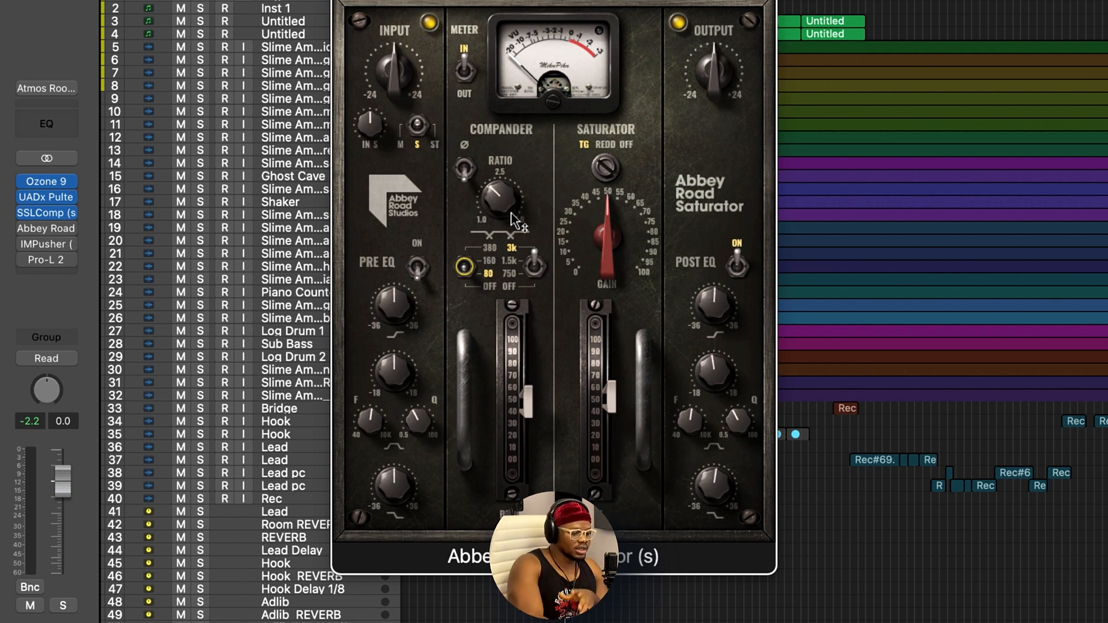
# - Examine the Abbey Road Saturator's compander ratio, saturator gain, and Post EQ gain, frequency and Q settings
pyautogui.moveTo(504, 206)
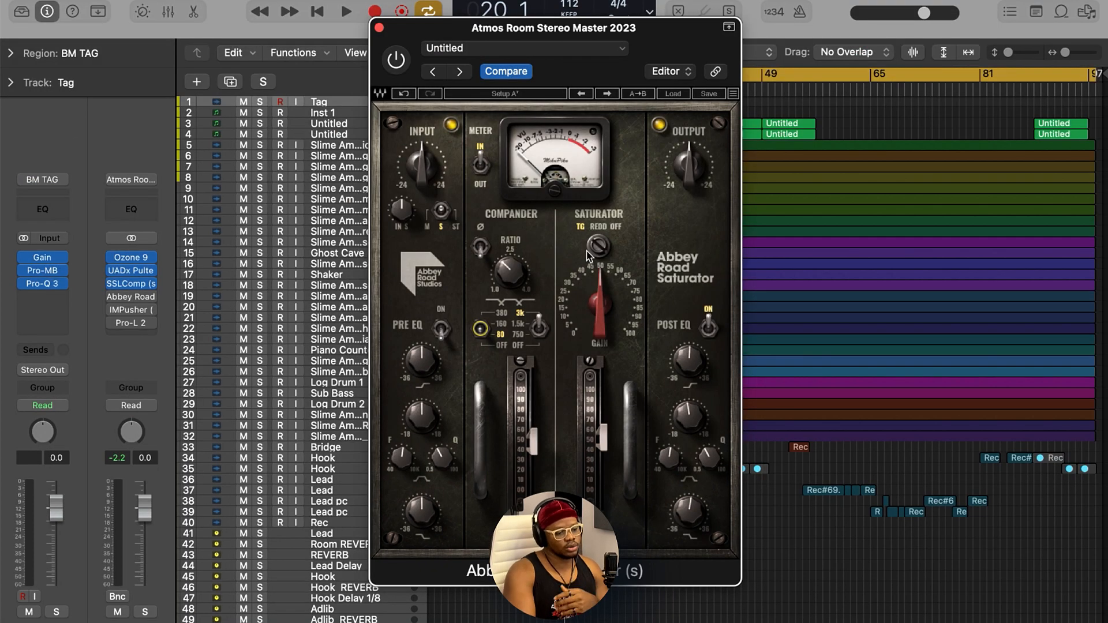
pyautogui.click(599, 310)
pyautogui.moveTo(600, 310); pyautogui.dragTo(599, 310)
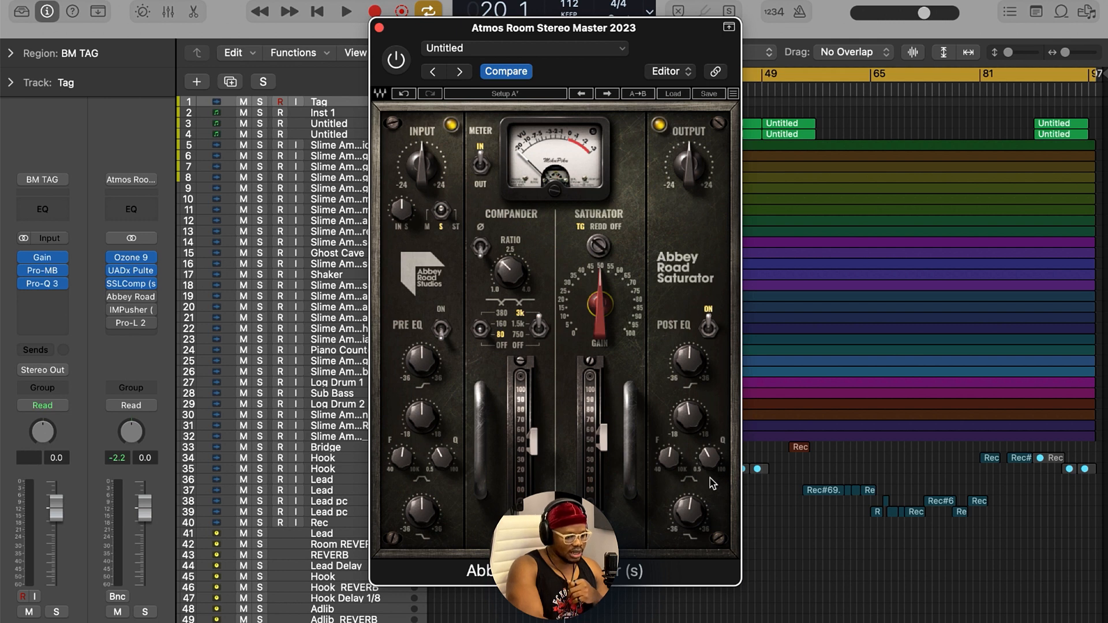
pyautogui.moveTo(693, 515)
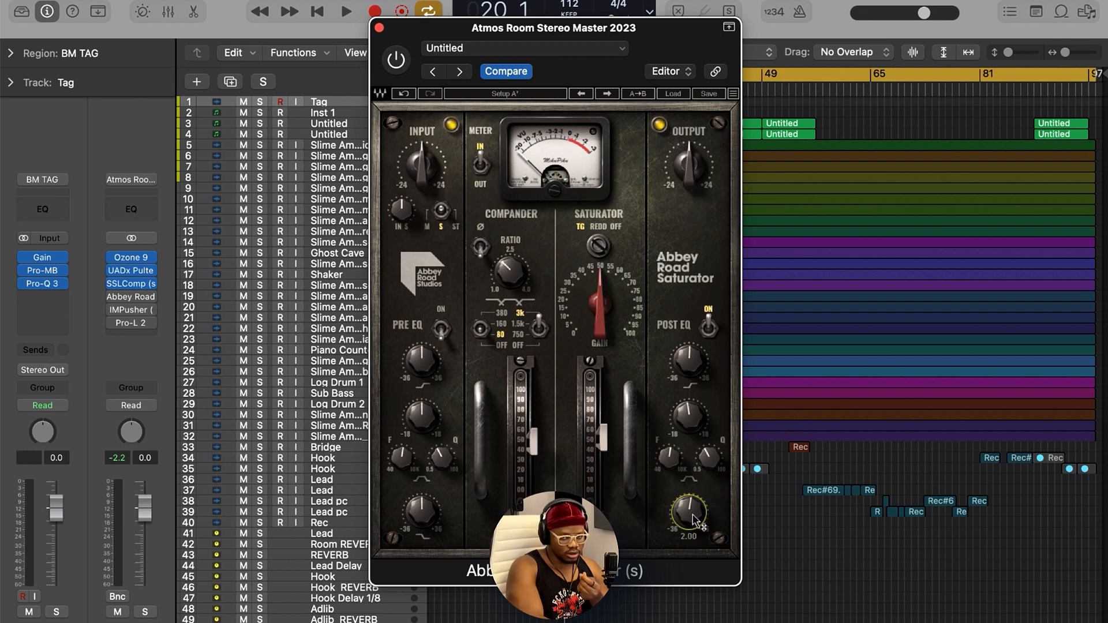
pyautogui.moveTo(691, 411)
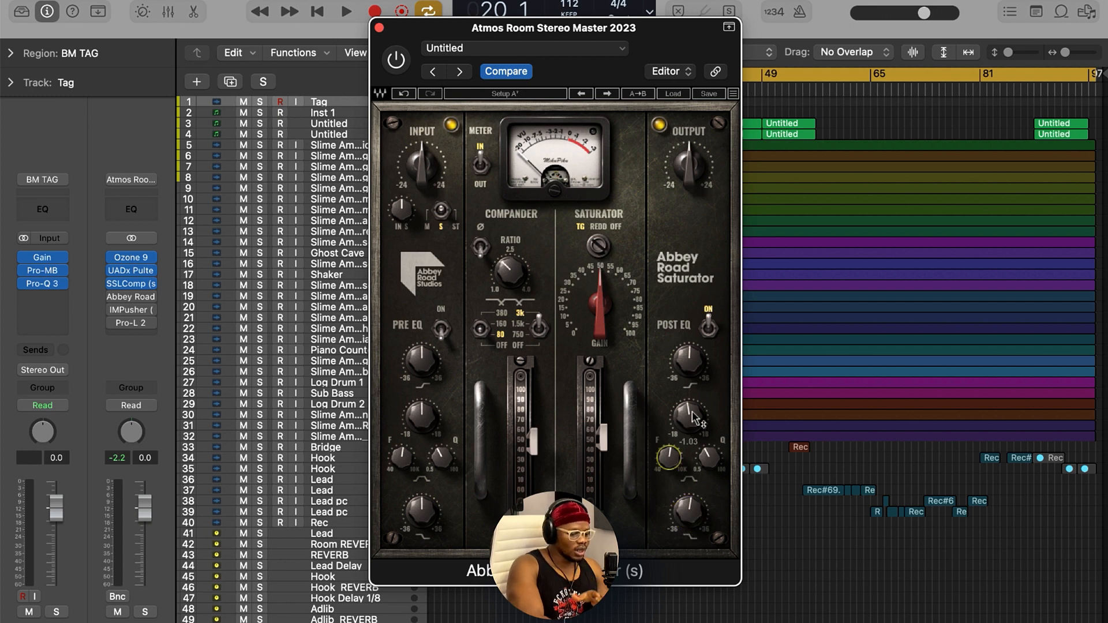
pyautogui.moveTo(665, 466)
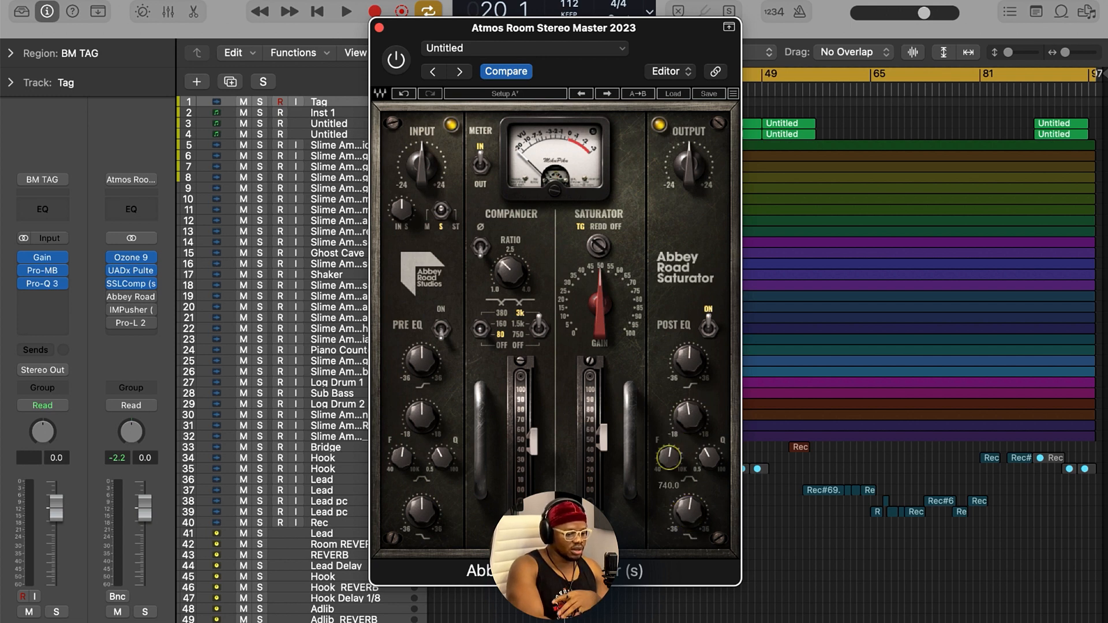
pyautogui.moveTo(710, 465)
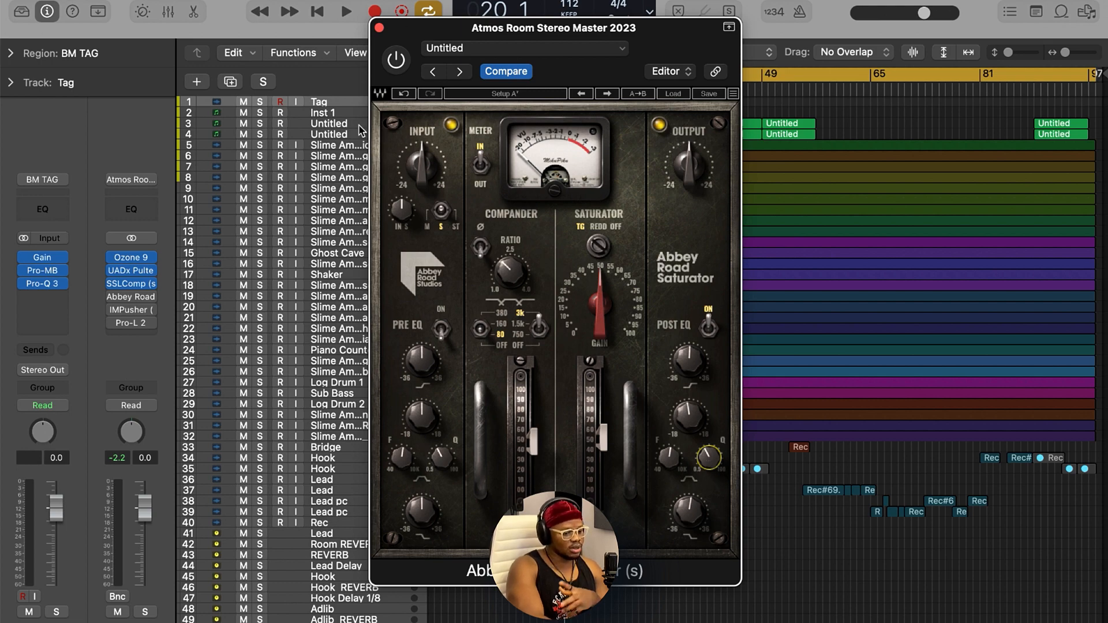
# - Move the saturator window aside, play the song with the Abbey Road Saturator bypassed, then enable it and play again
pyautogui.moveTo(422, 26); pyautogui.dragTo(589, 29)
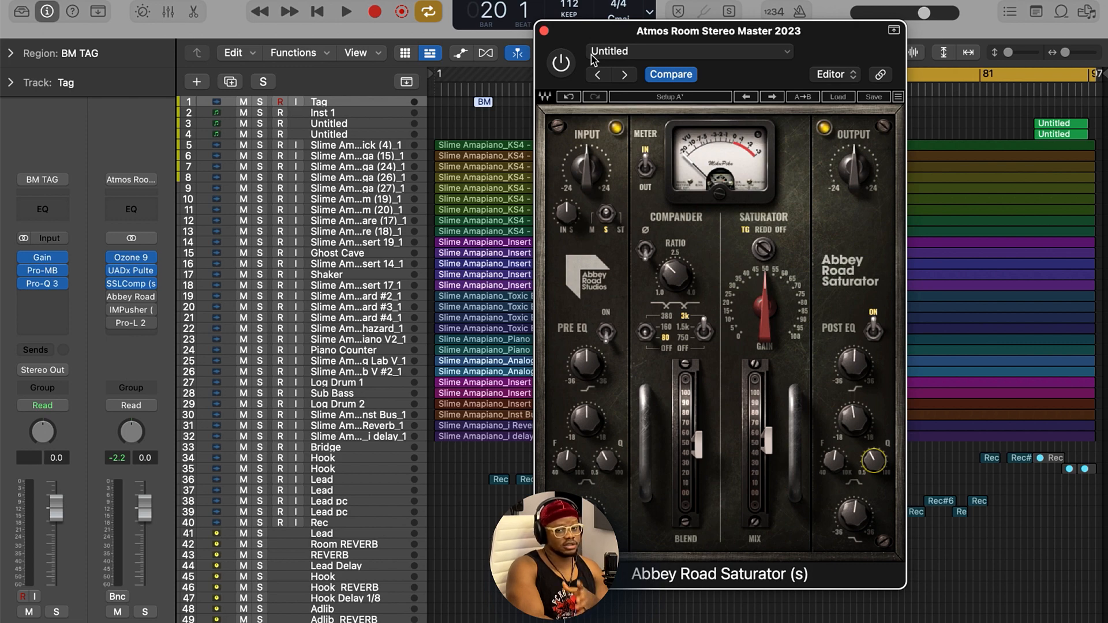
pyautogui.press('space')
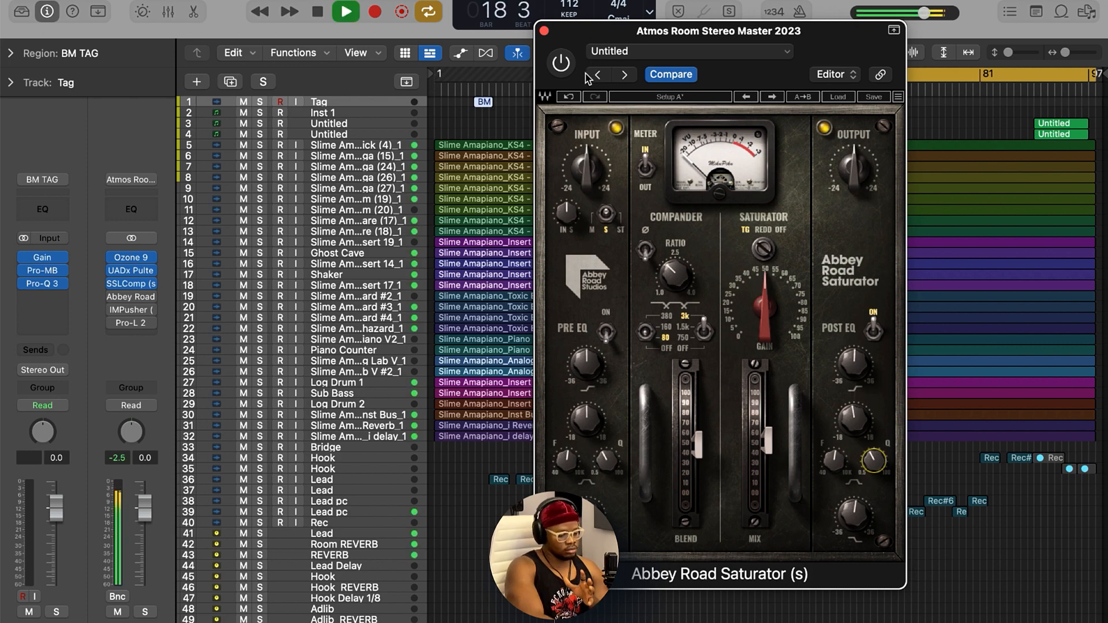
pyautogui.press('space')
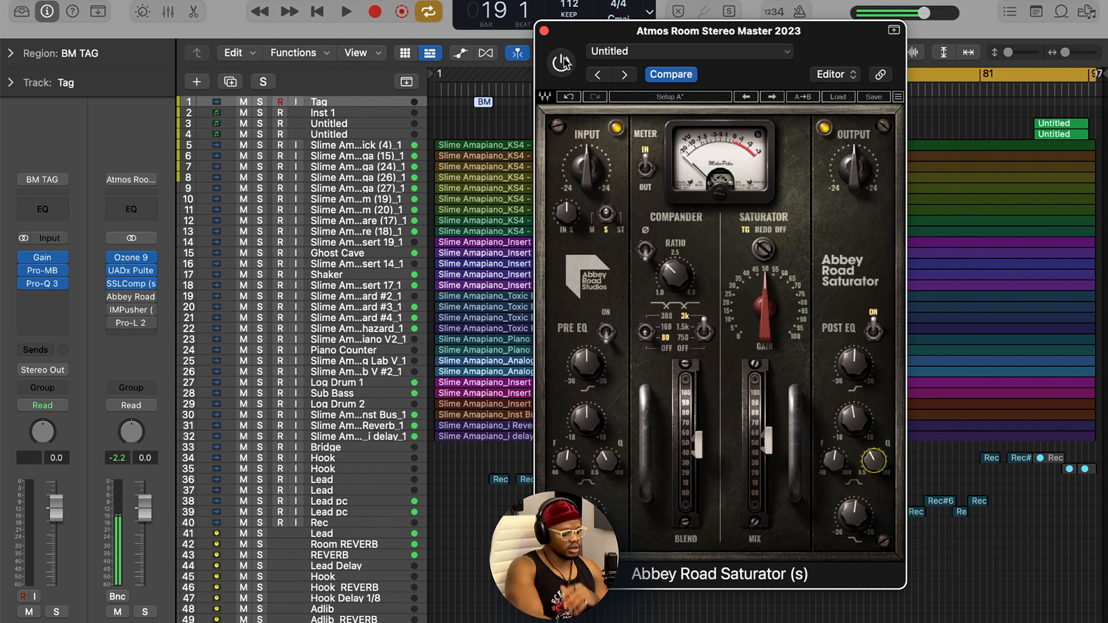
pyautogui.click(562, 62)
pyautogui.press('space')
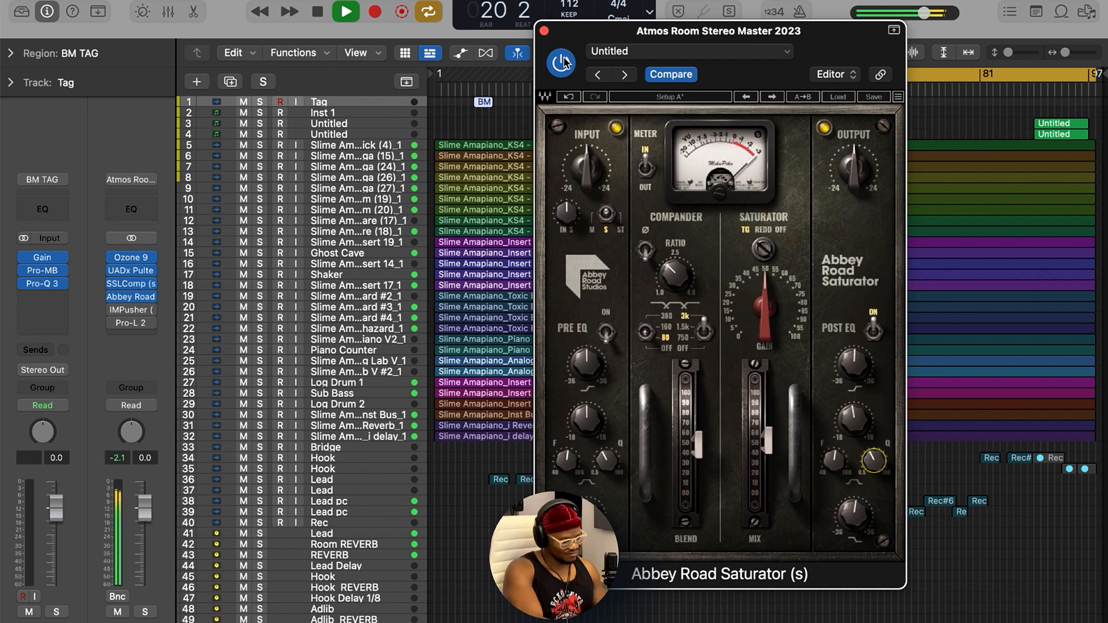
pyautogui.press('space')
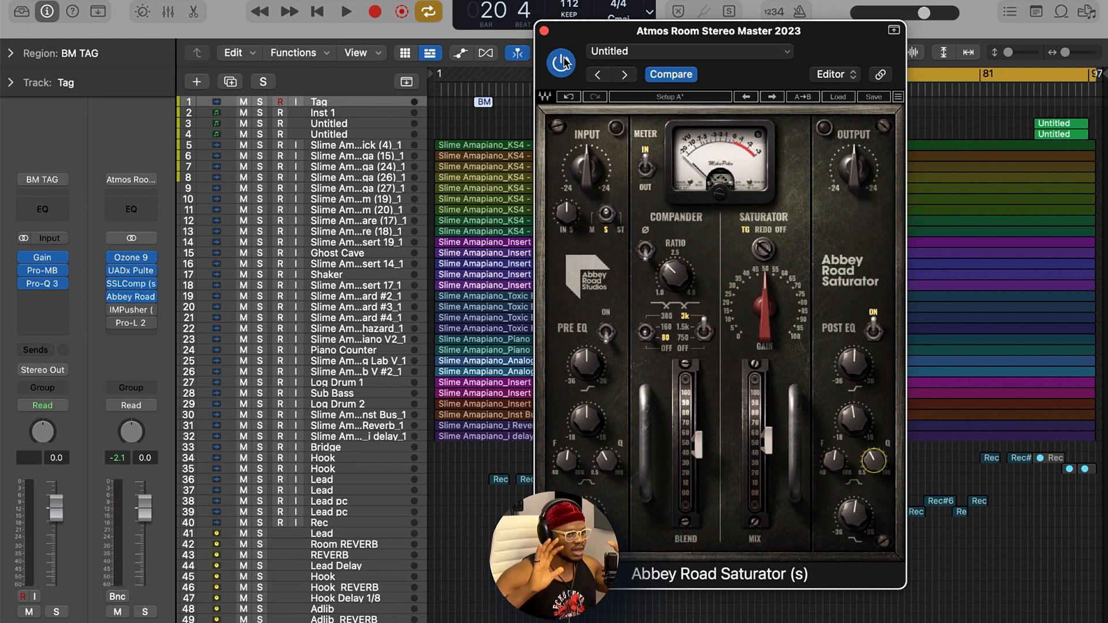
# - Close the Abbey Road Saturator and open the Infected Mushroom Pusher on the stereo master channel
pyautogui.moveTo(564, 62); pyautogui.dragTo(530, 64)
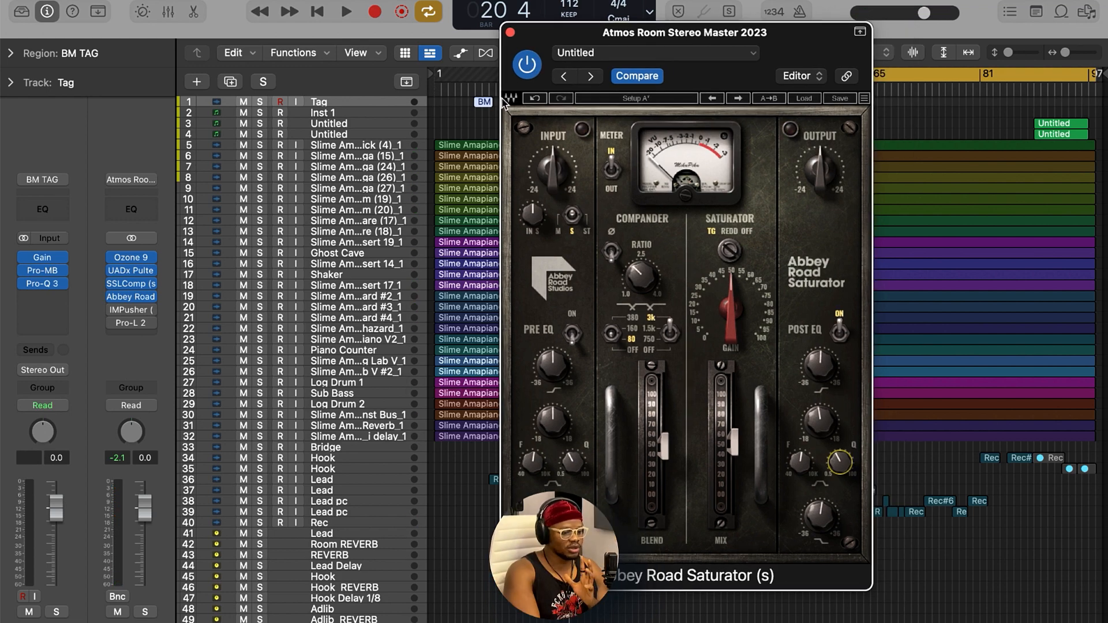
pyautogui.click(510, 33)
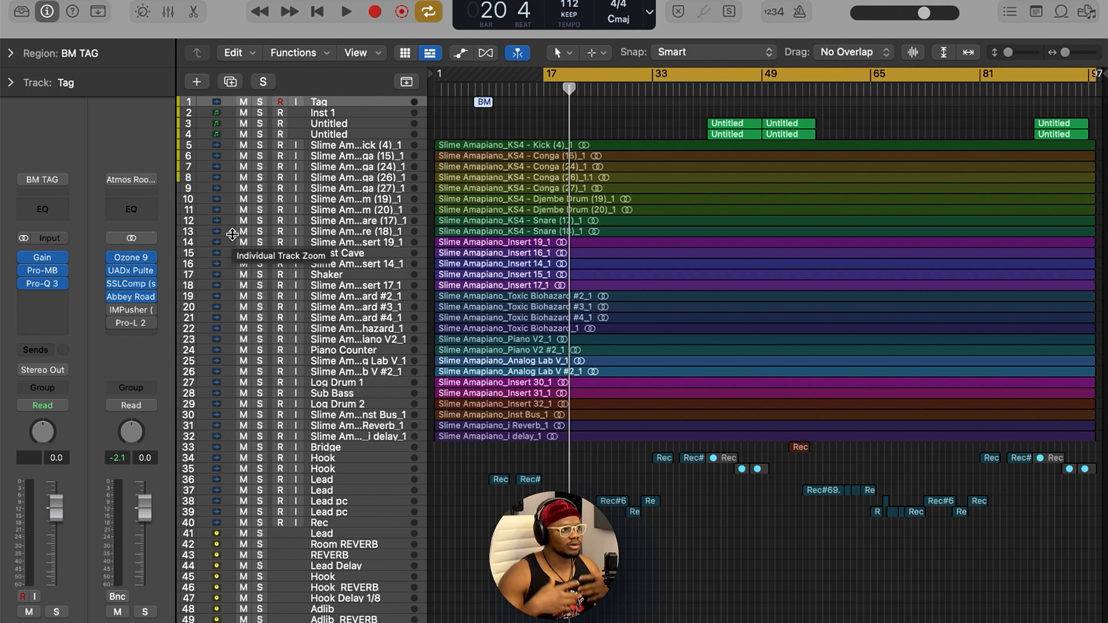
pyautogui.click(131, 310)
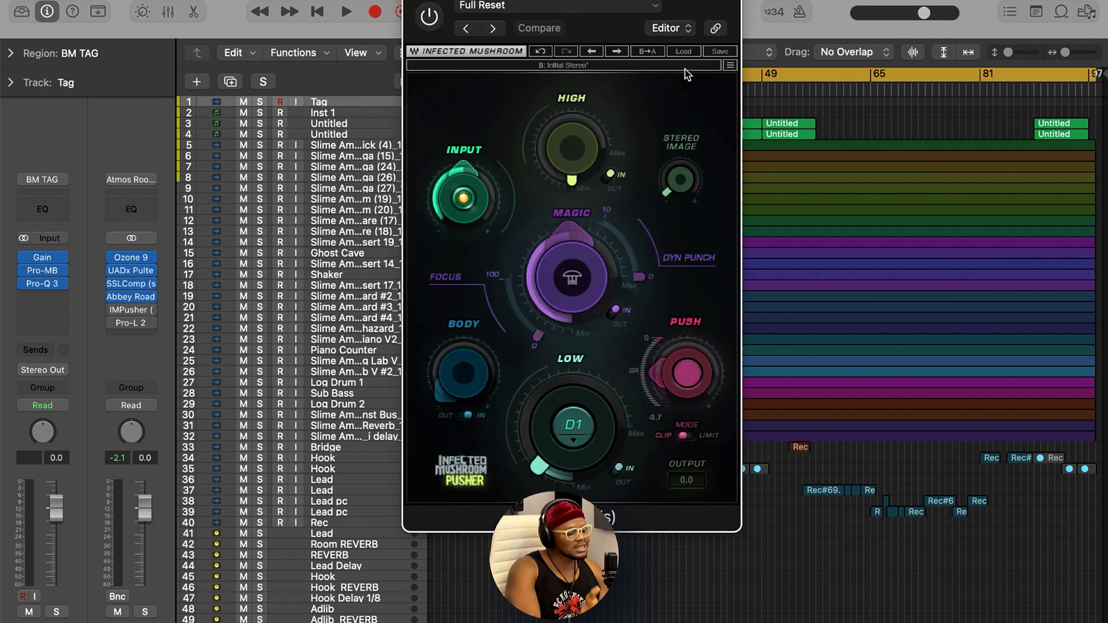
# - Move the Pusher window higher, review its controls and set the Magic amount to 65.7
pyautogui.moveTo(456, 1)
pyautogui.mouseDown()
pyautogui.moveTo(690, 37)
pyautogui.moveTo(466, 17)
pyautogui.mouseUp()
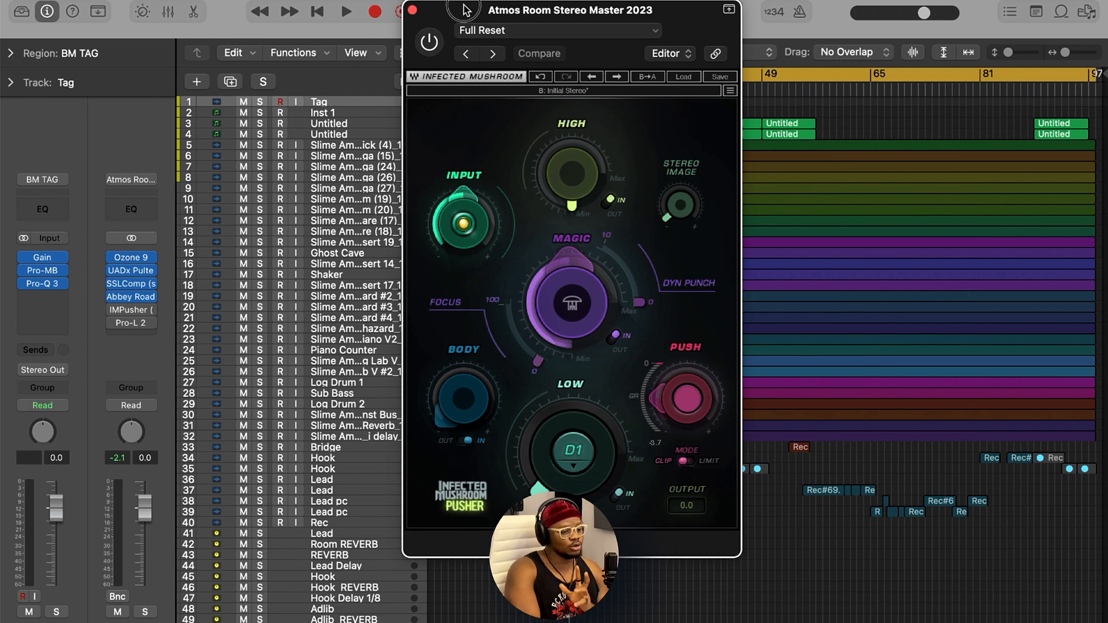
pyautogui.moveTo(465, 14); pyautogui.dragTo(449, 0)
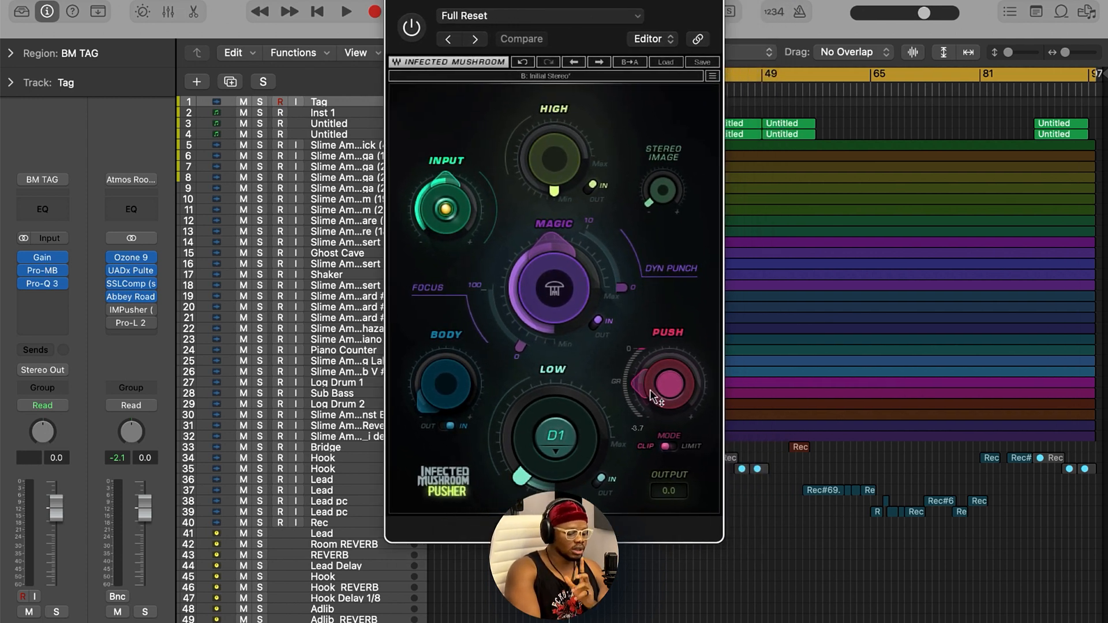
pyautogui.moveTo(532, 485)
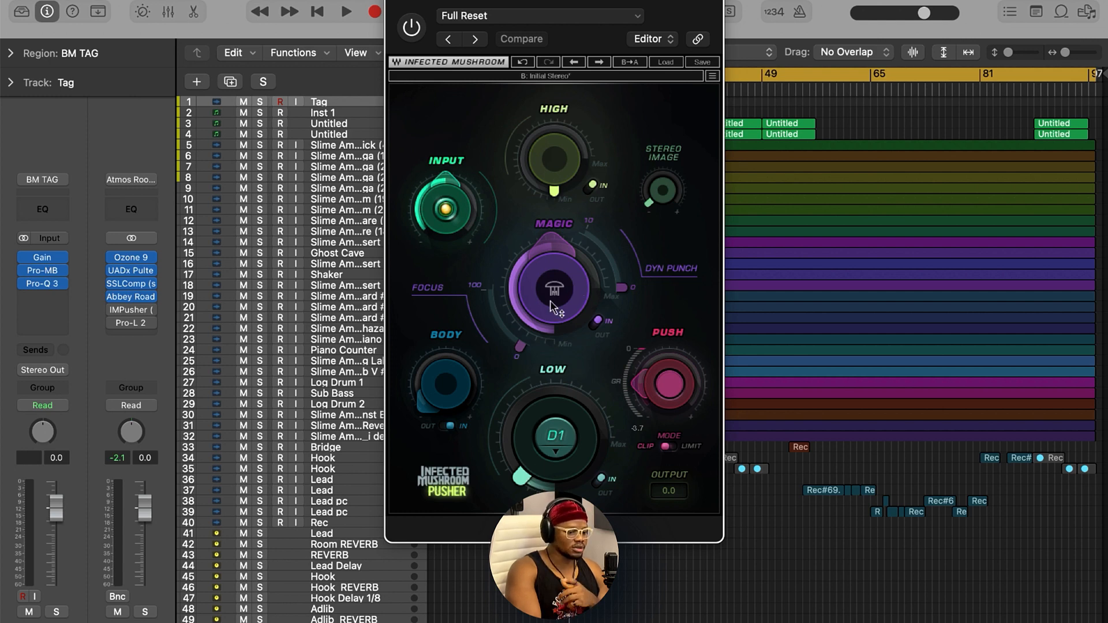
pyautogui.moveTo(549, 317)
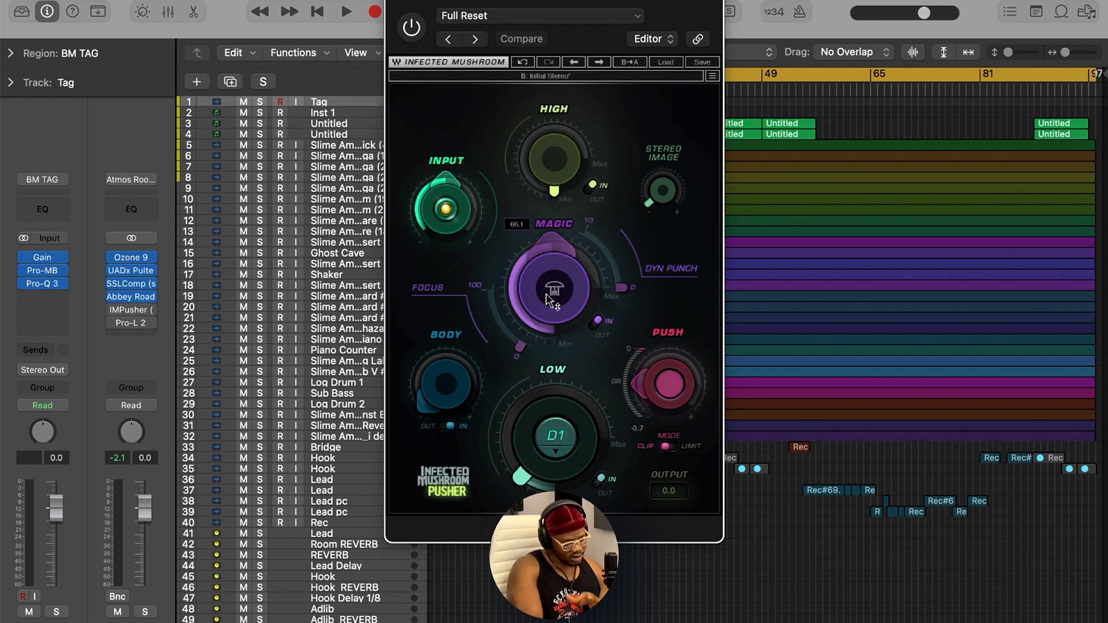
pyautogui.moveTo(549, 300); pyautogui.dragTo(539, 295)
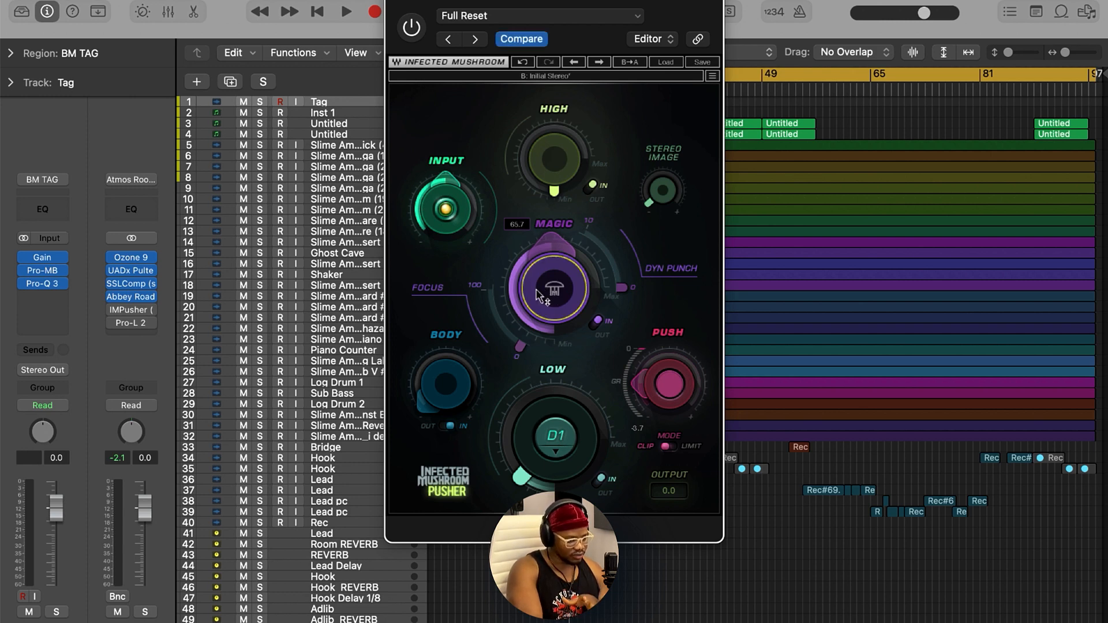
# - Set the Pusher's Low note to D1 - 37Hz and check its Push amount
pyautogui.click(543, 464)
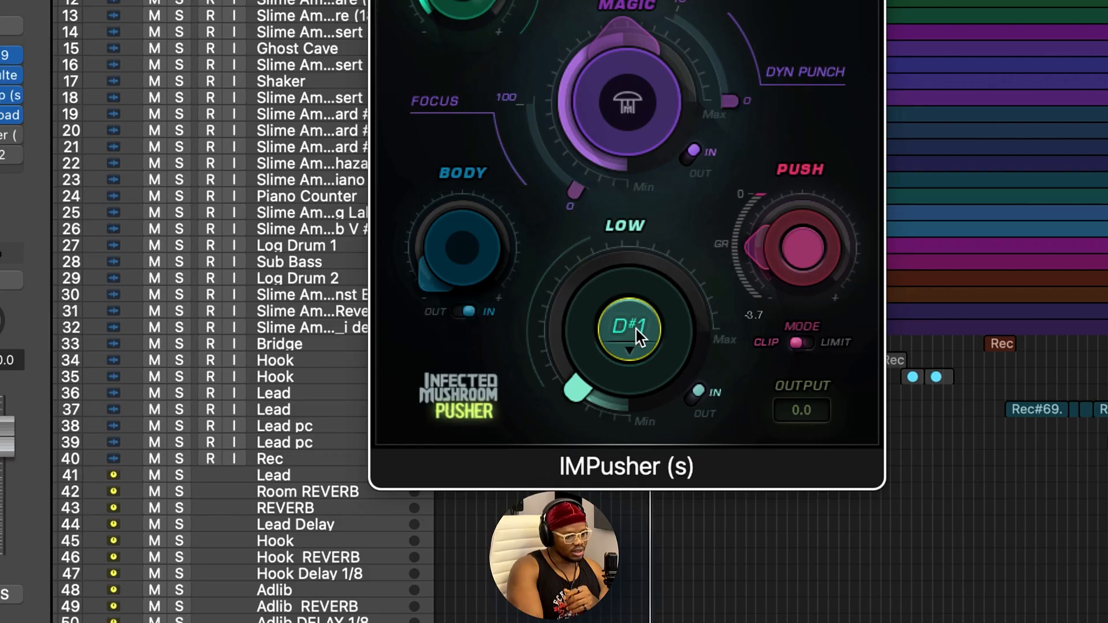
pyautogui.click(553, 448)
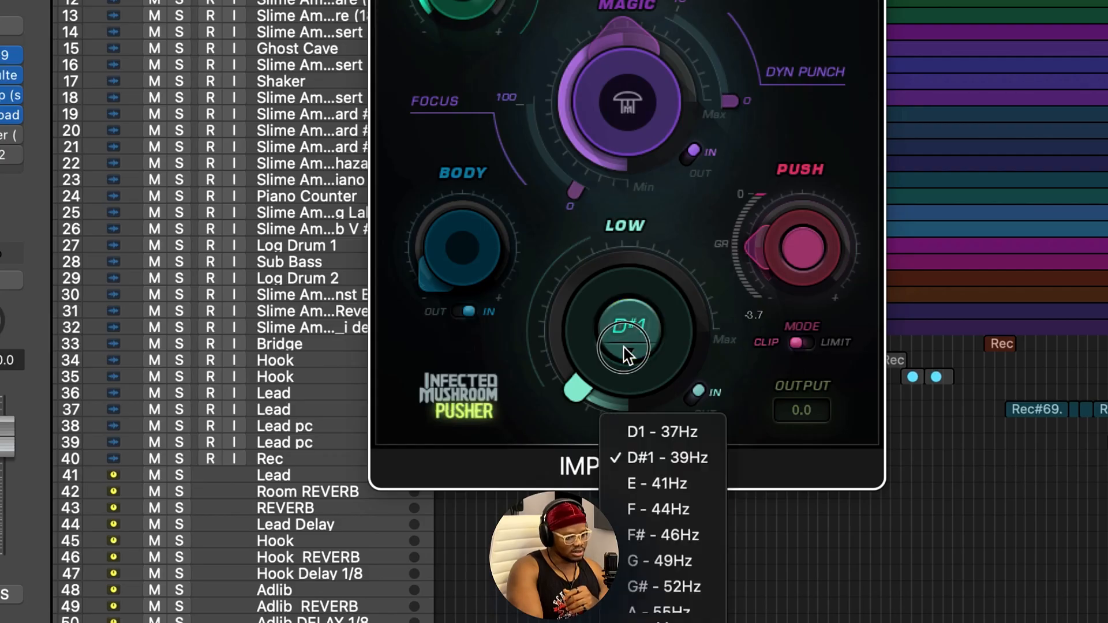
pyautogui.click(652, 432)
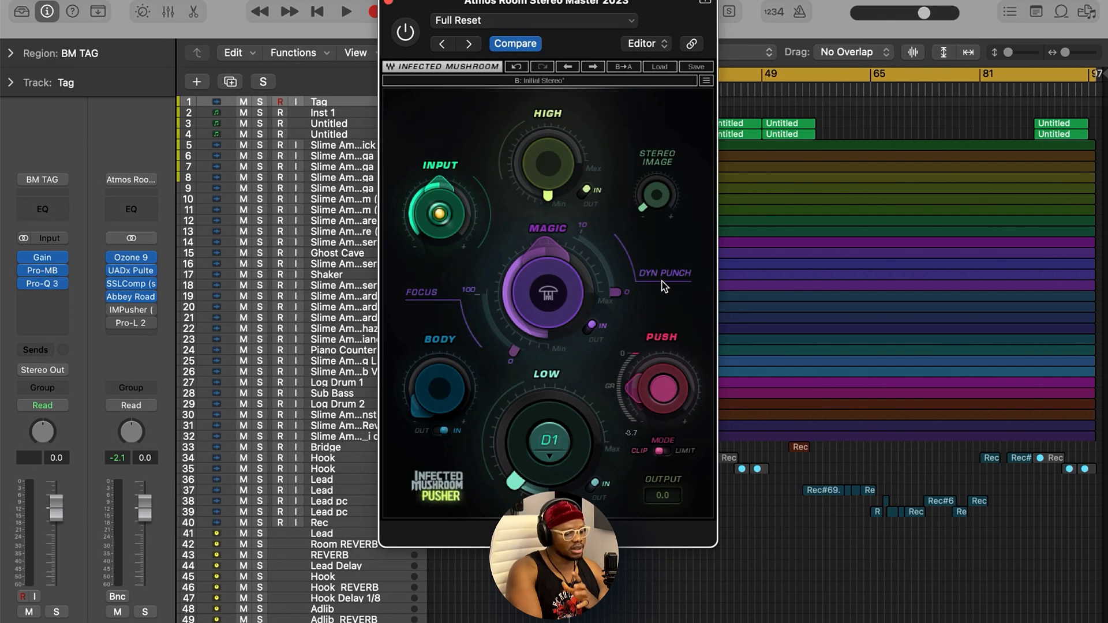
pyautogui.moveTo(645, 402)
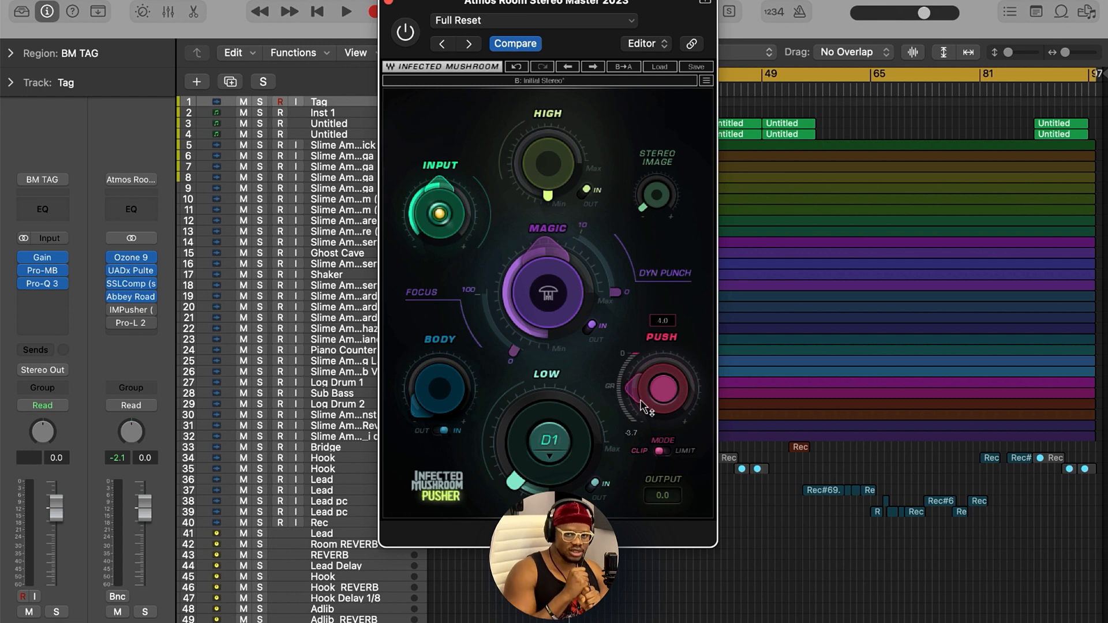
# - Move the Pusher window aside, play the song with the Pusher bypassed, then enable it and play again
pyautogui.press('space')
pyautogui.moveTo(417, 11); pyautogui.dragTo(526, 64)
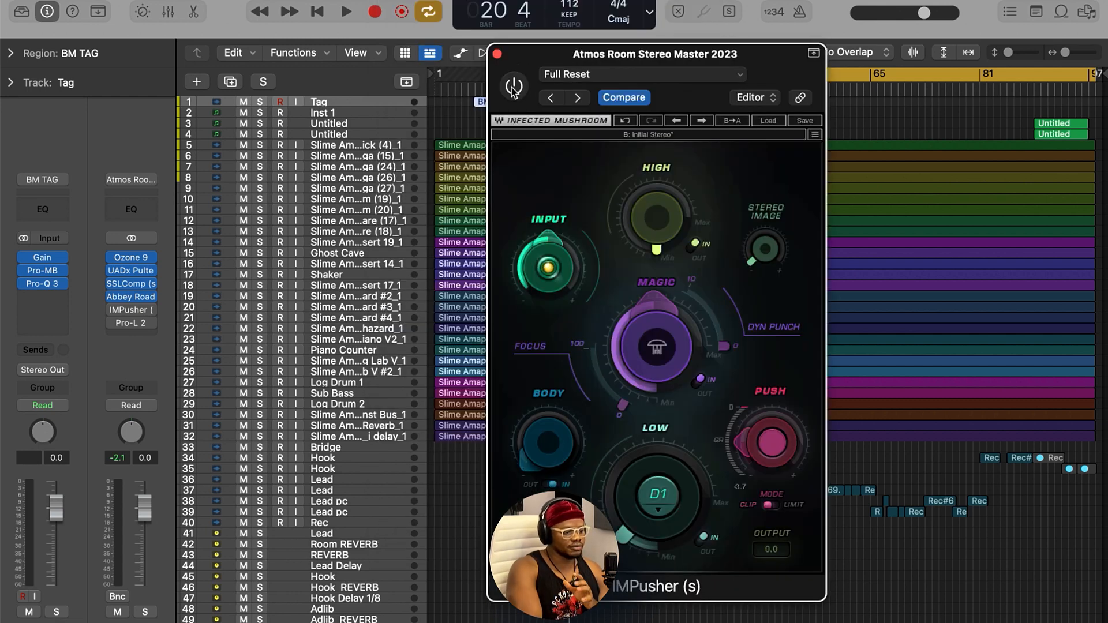
pyautogui.moveTo(549, 58); pyautogui.dragTo(512, 51)
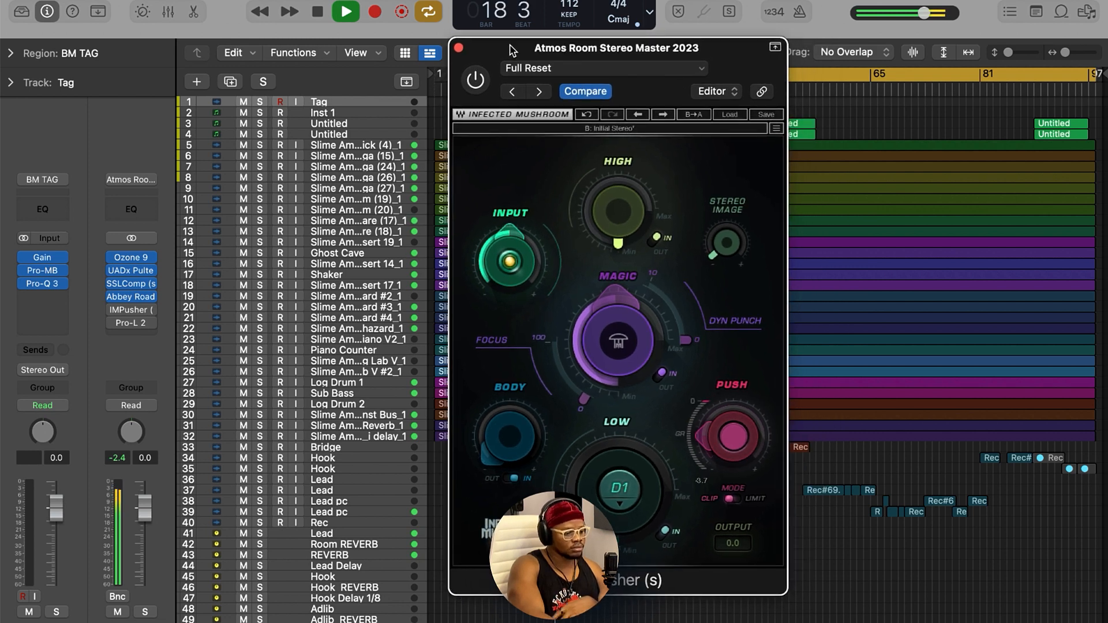
pyautogui.press('space')
pyautogui.click(476, 79)
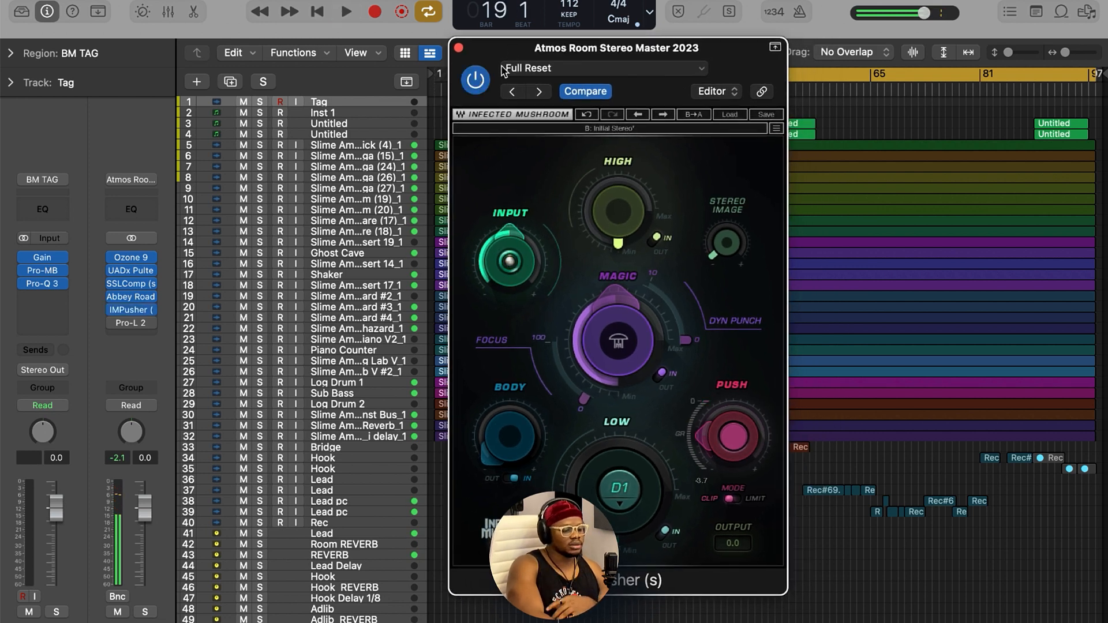
pyautogui.press('space')
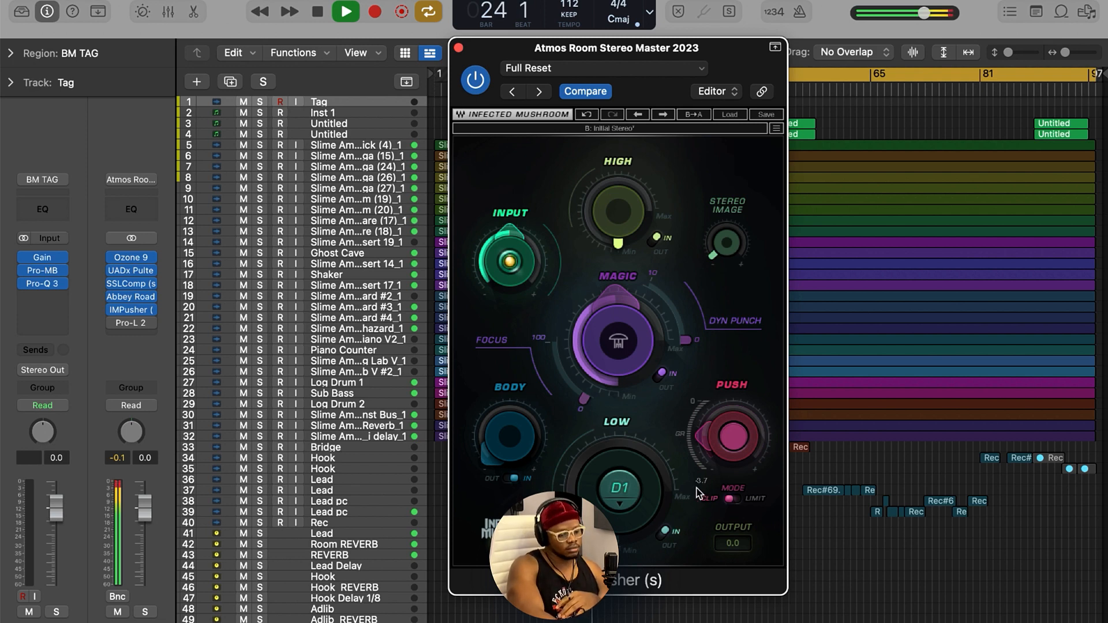
pyautogui.press('space')
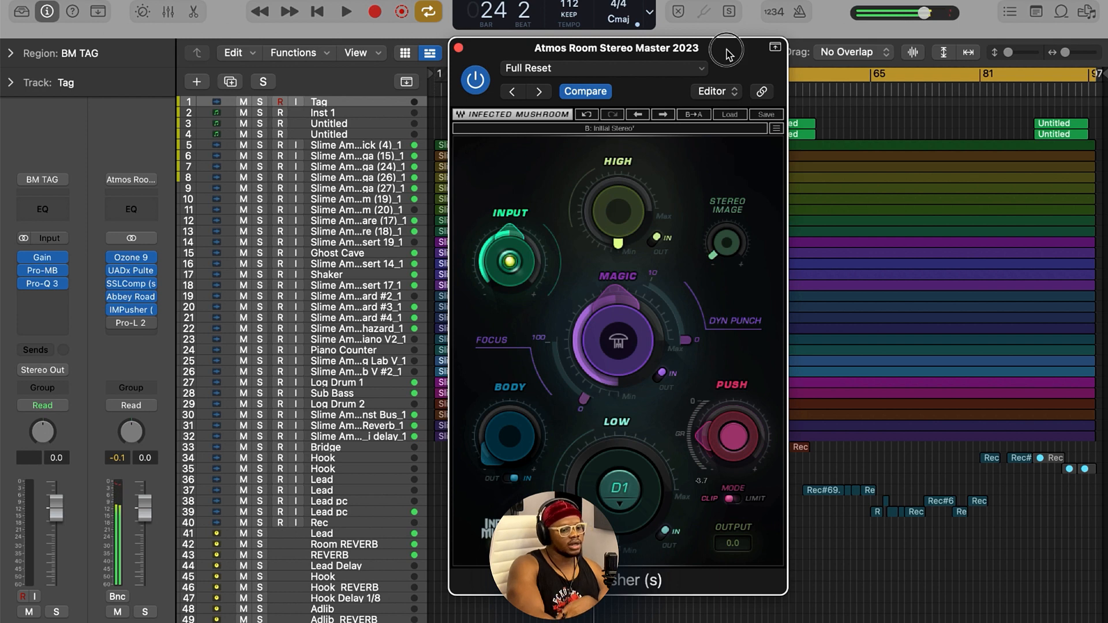
# - Close the Pusher, then open and enable the Pro-L 2 limiter on the stereo master channel, moving its window higher
pyautogui.moveTo(730, 54); pyautogui.dragTo(712, 51)
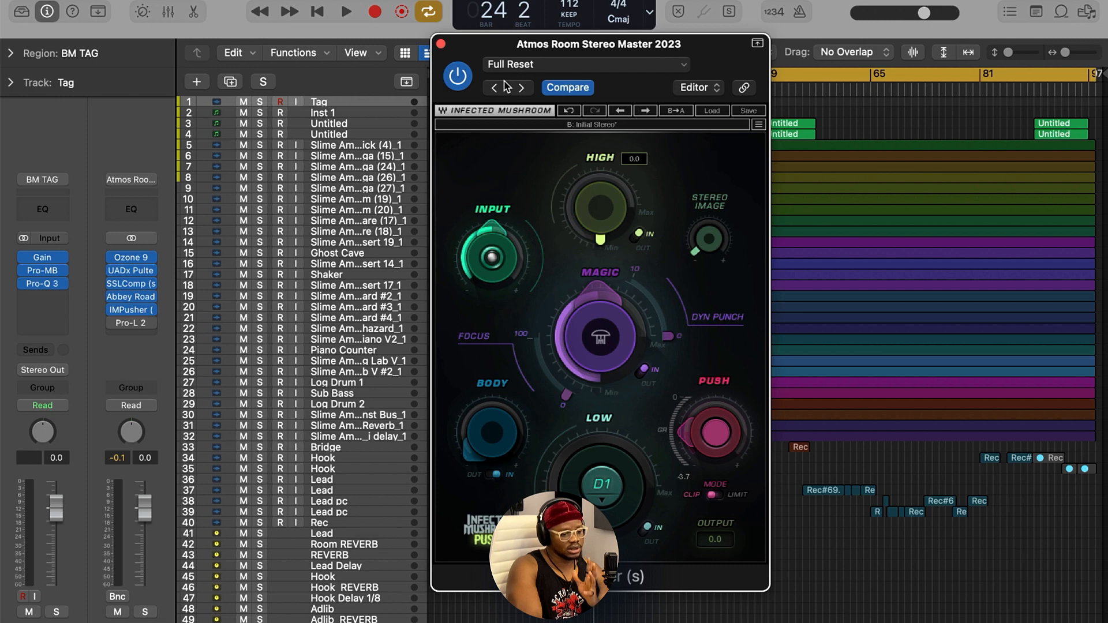
pyautogui.moveTo(711, 249)
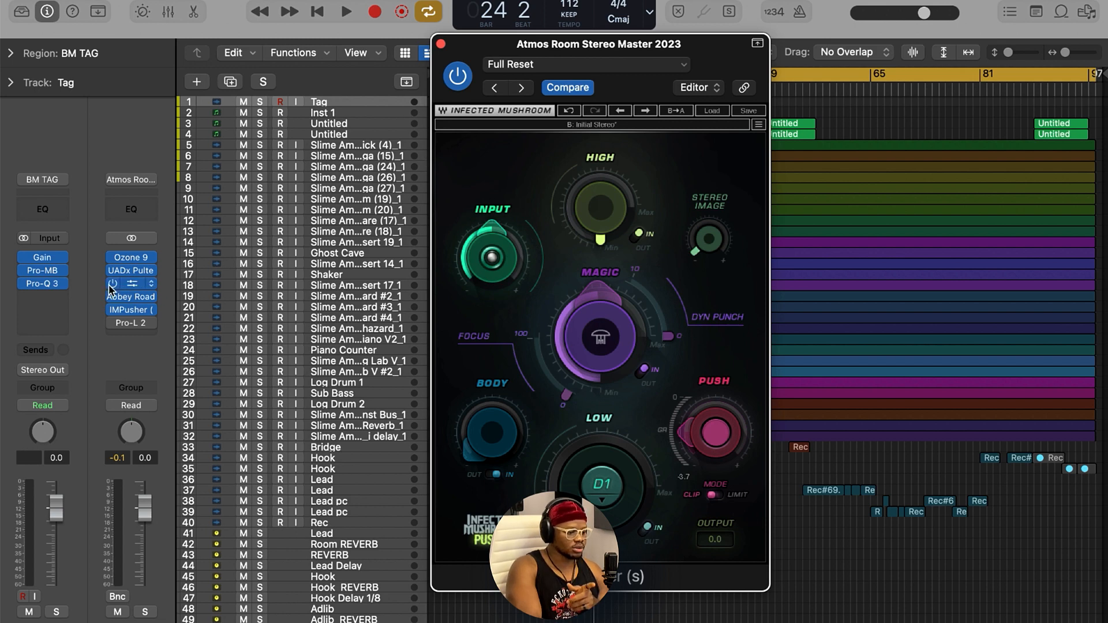
pyautogui.moveTo(131, 261)
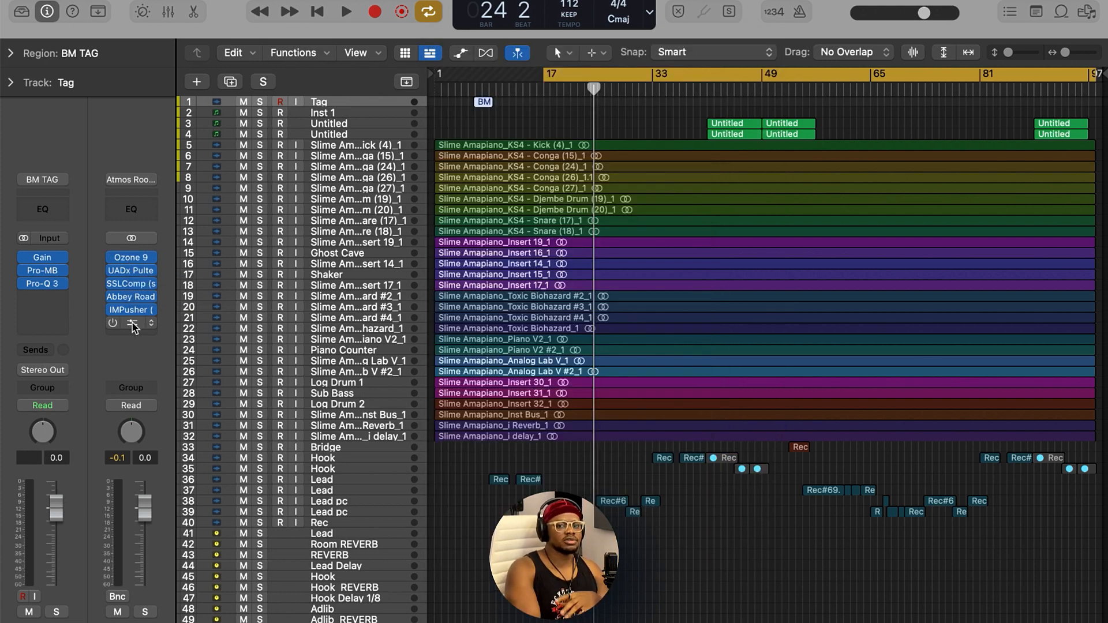
pyautogui.click(132, 324)
pyautogui.moveTo(673, 42)
pyautogui.mouseDown()
pyautogui.moveTo(603, 94)
pyautogui.moveTo(671, 1)
pyautogui.moveTo(666, 41)
pyautogui.mouseUp()
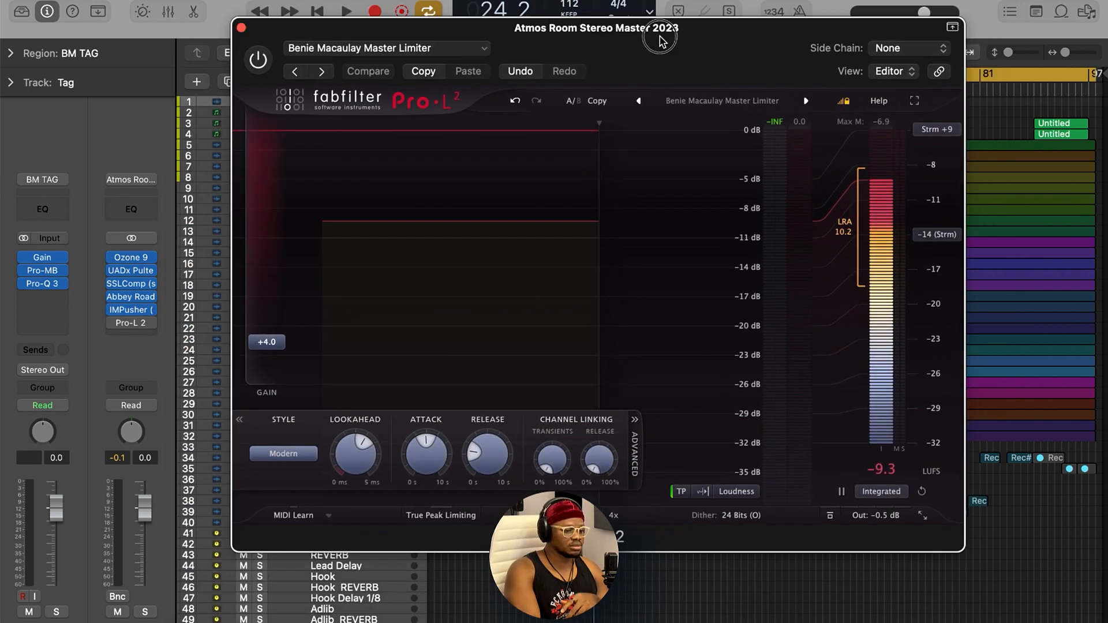
pyautogui.click(113, 324)
pyautogui.moveTo(666, 50); pyautogui.dragTo(679, 21)
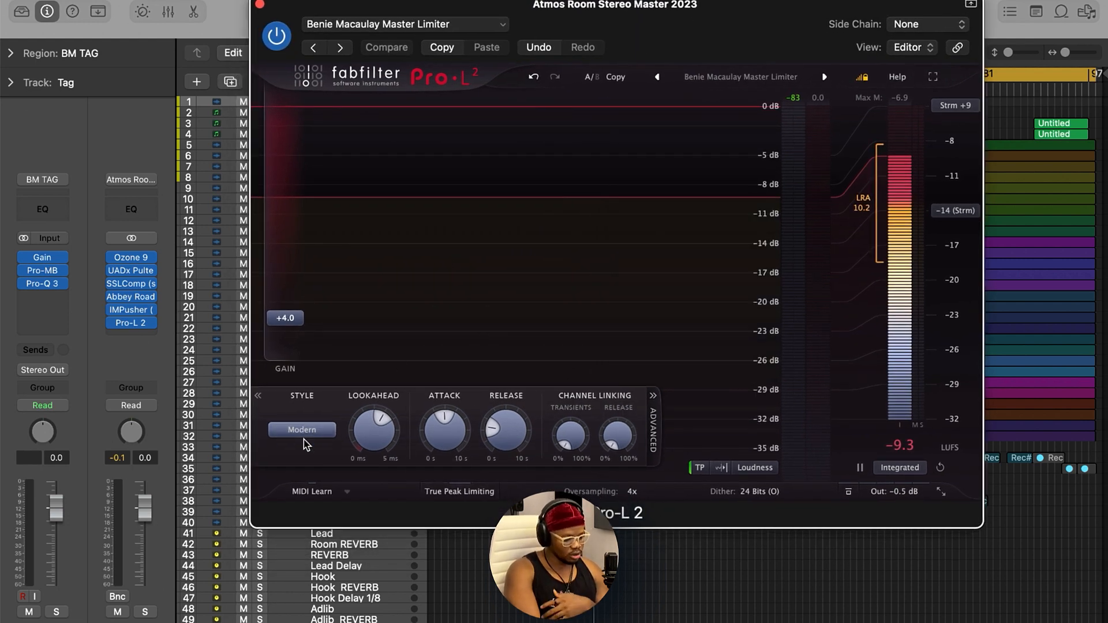
# - Examine the Pro-L 2's attack, release, true peak limiting, oversampling, output level and loudness target settings
pyautogui.moveTo(437, 434)
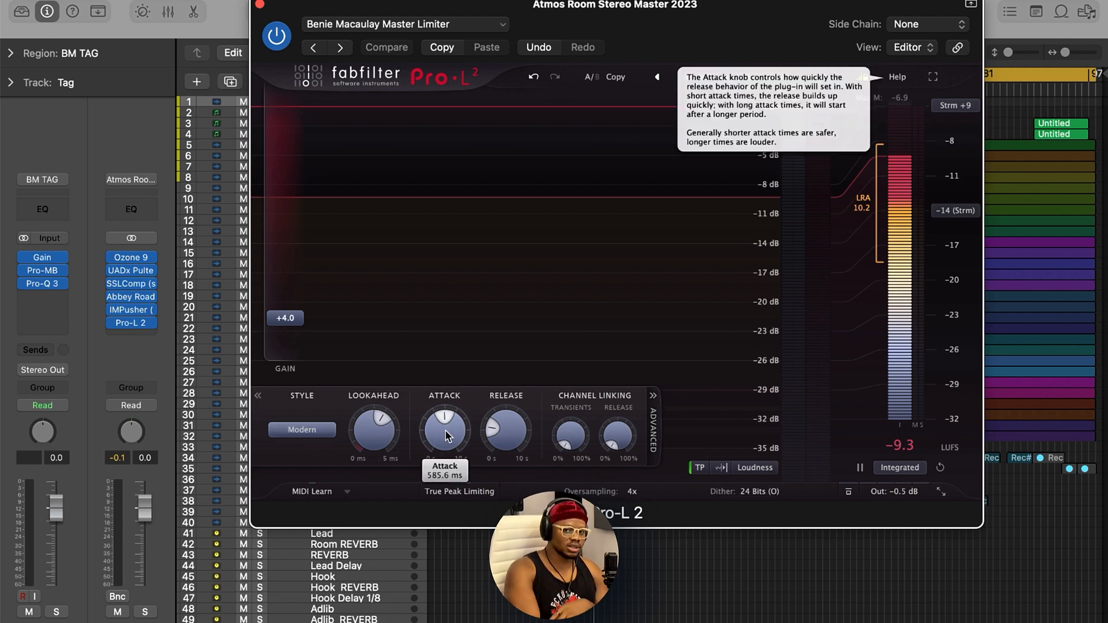
pyautogui.moveTo(515, 449)
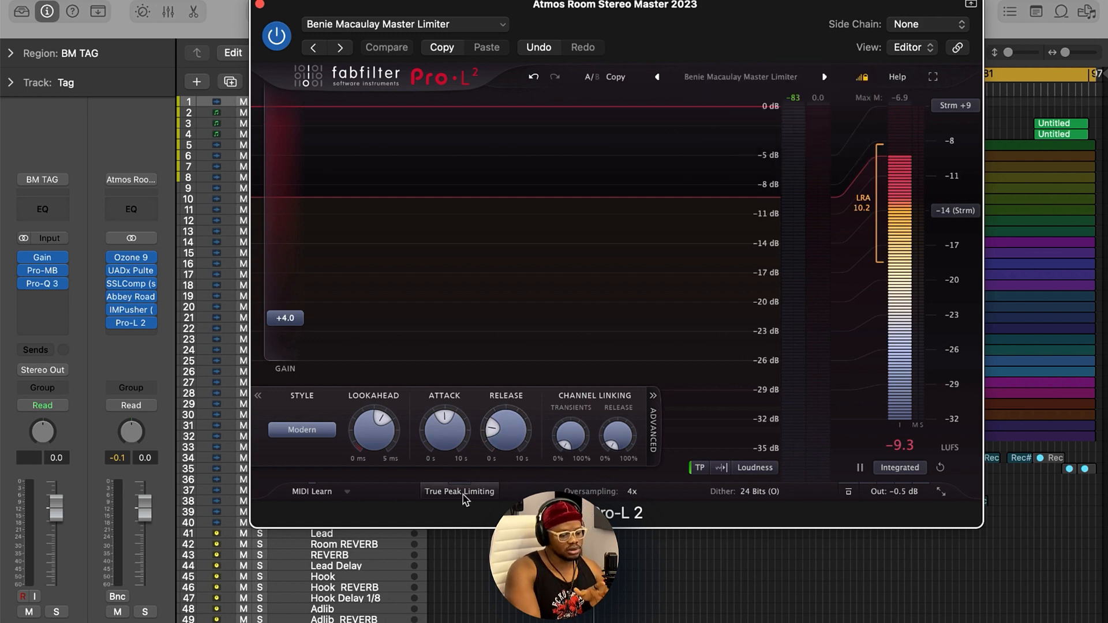
pyautogui.moveTo(465, 500)
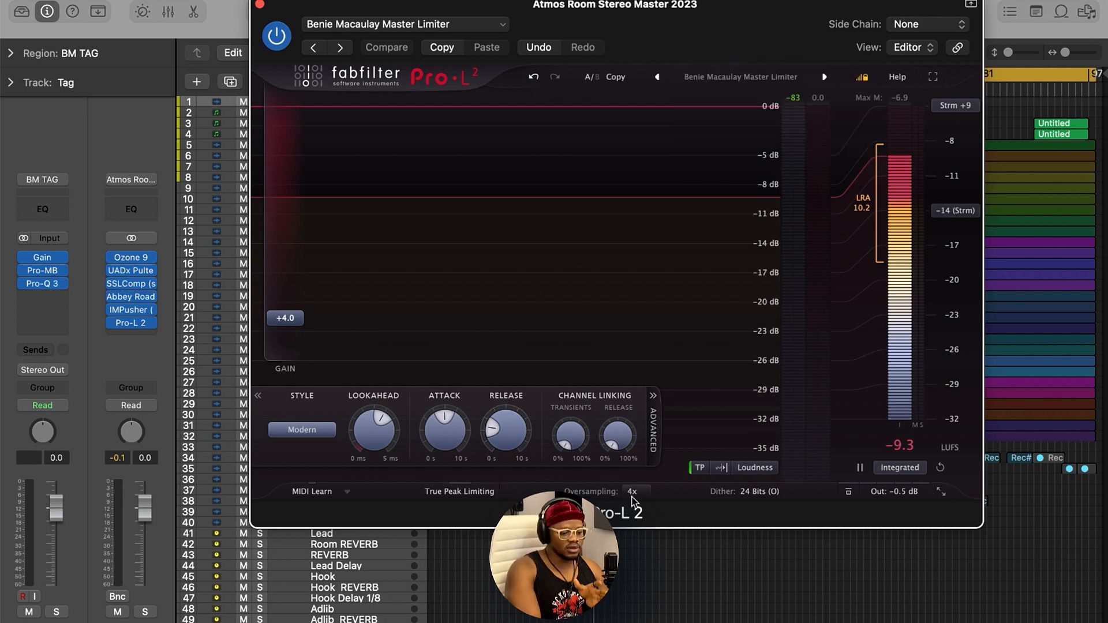
pyautogui.moveTo(639, 499)
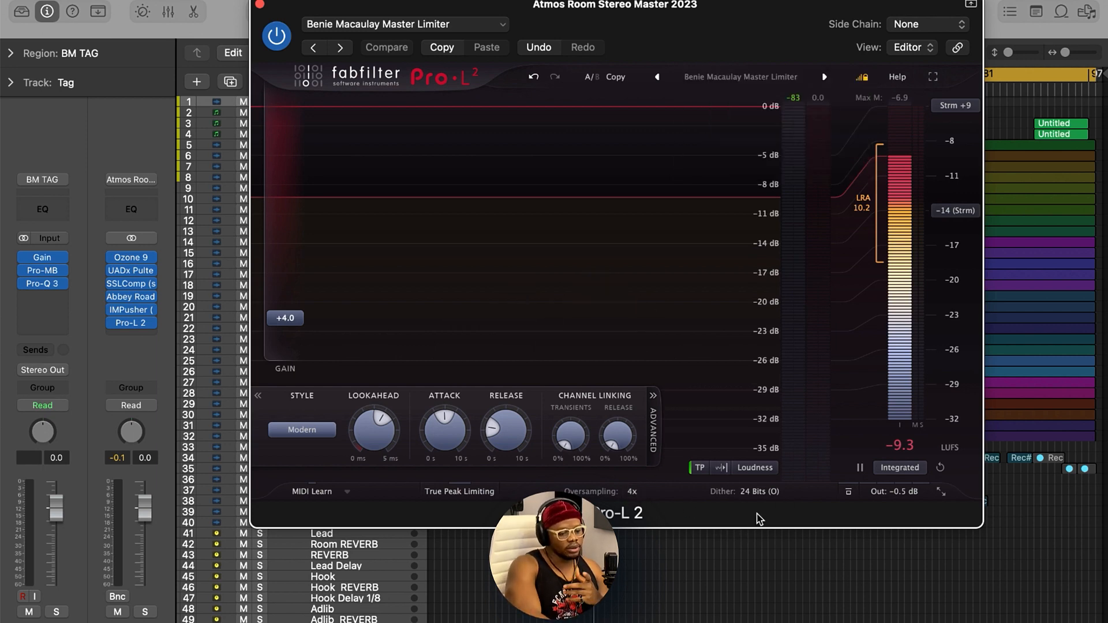
pyautogui.moveTo(912, 499)
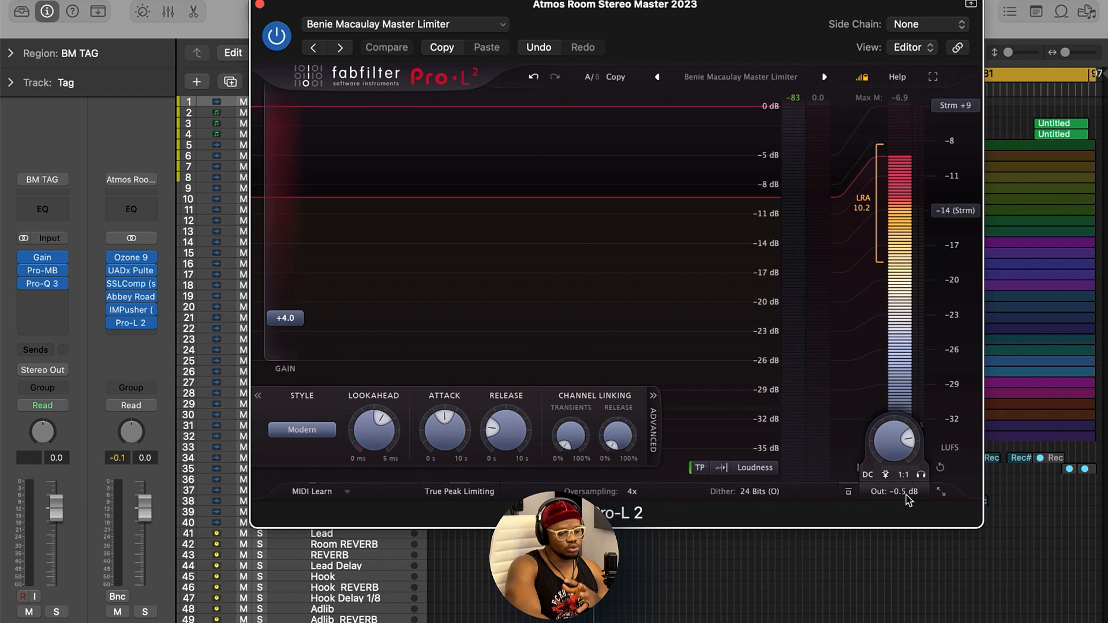
pyautogui.moveTo(903, 506); pyautogui.dragTo(858, 496)
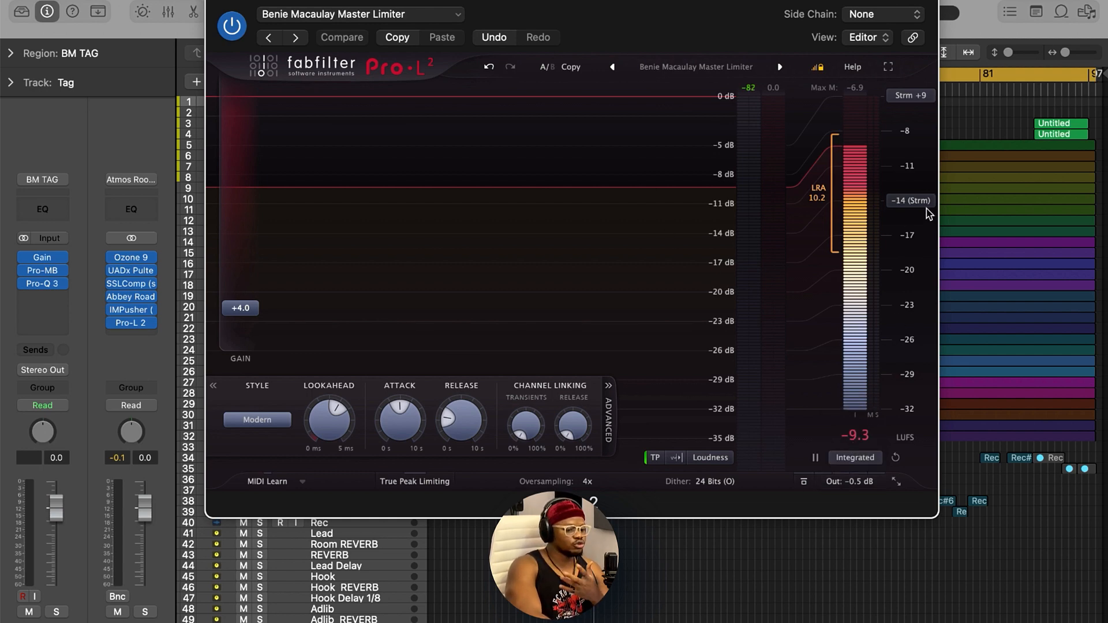
pyautogui.moveTo(897, 210)
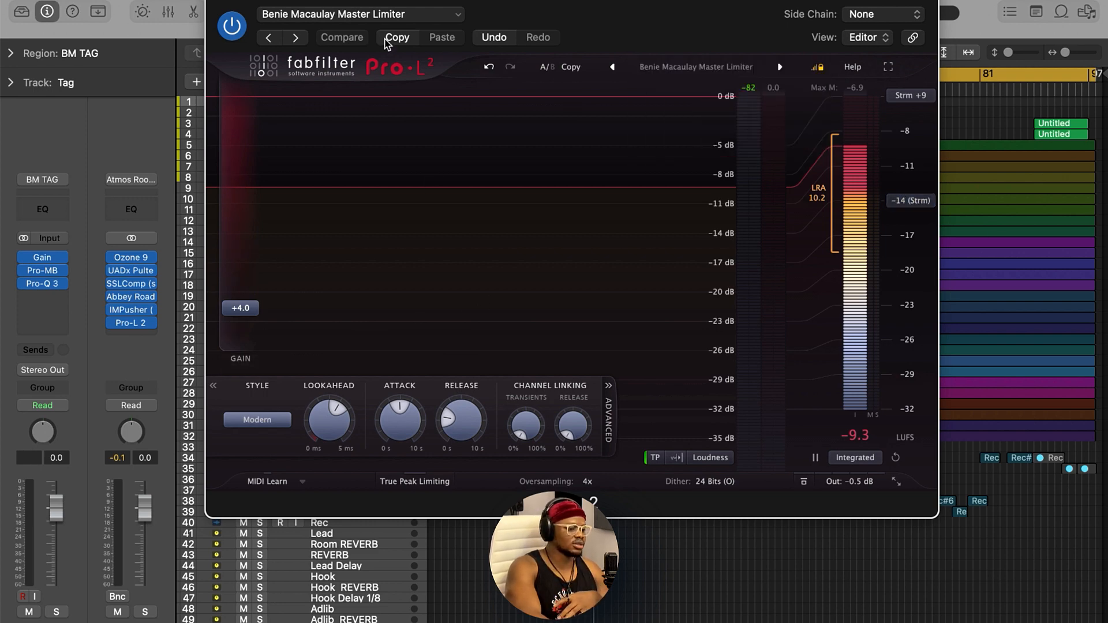
# - Play the song with the Pro-L 2 bypassed, then re-enable it and replay to compare loudness and gain reduction
pyautogui.click(232, 25)
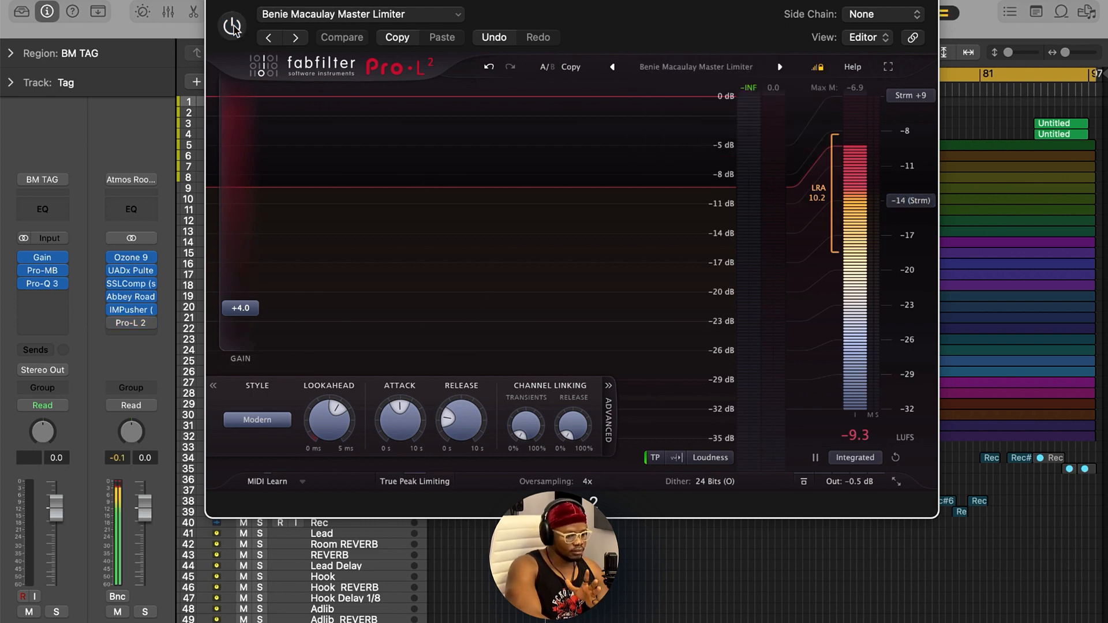
pyautogui.moveTo(525, 10); pyautogui.dragTo(599, 39)
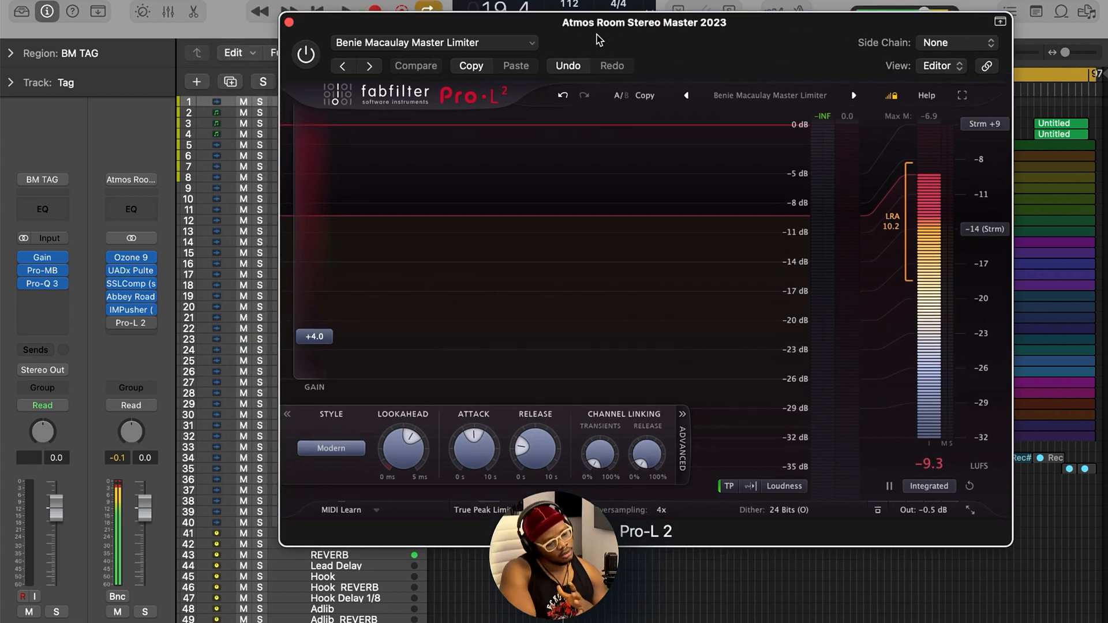
pyautogui.click(302, 64)
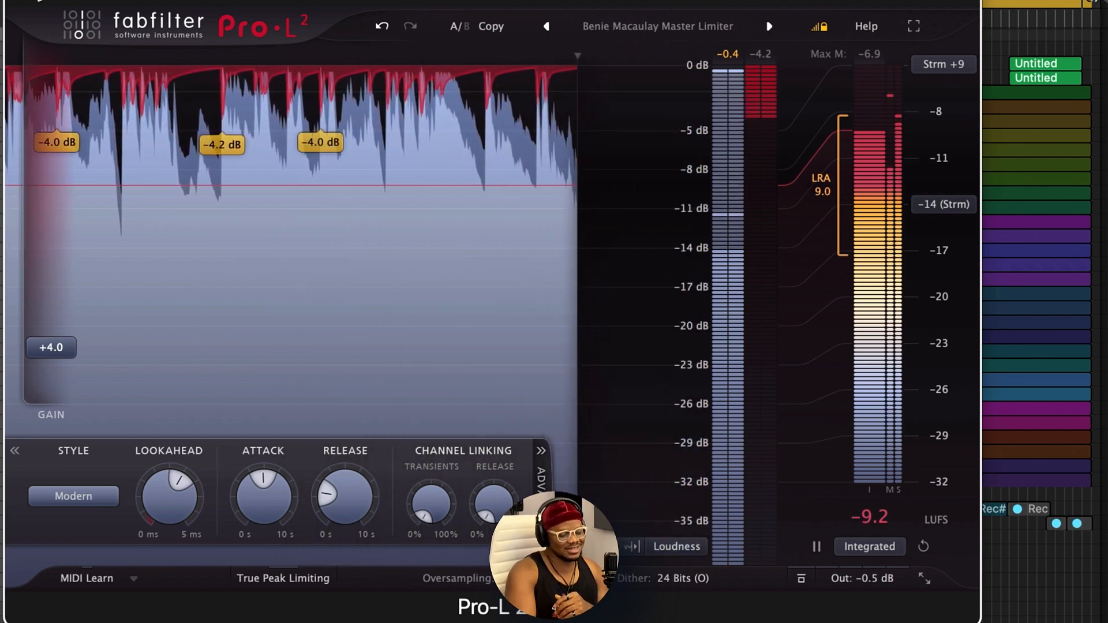
pyautogui.press('space')
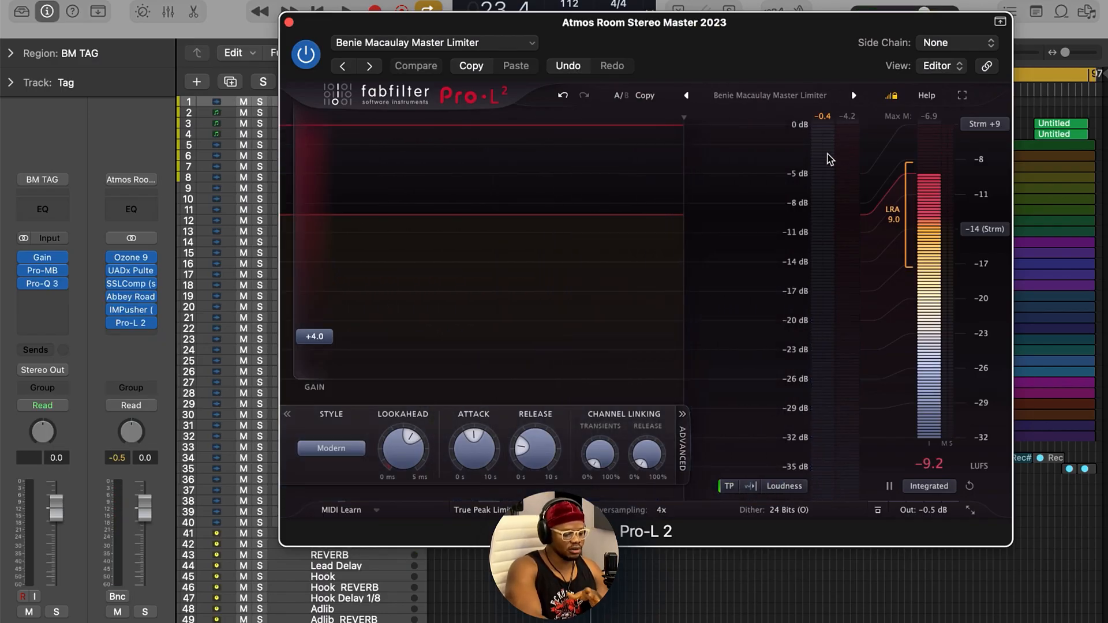
pyautogui.press('space')
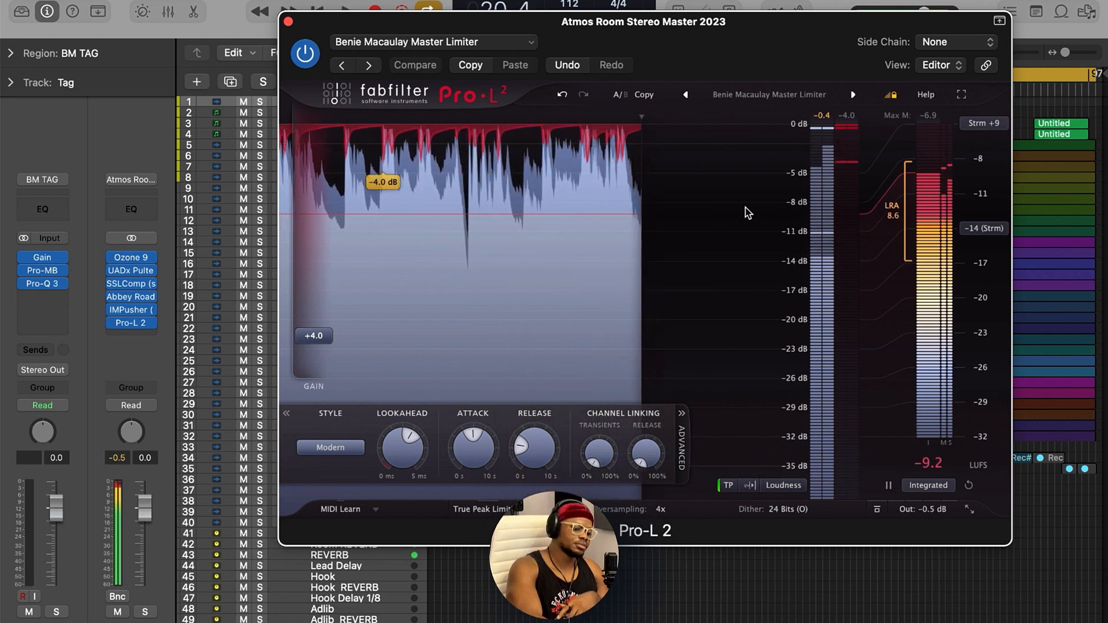
pyautogui.press('space')
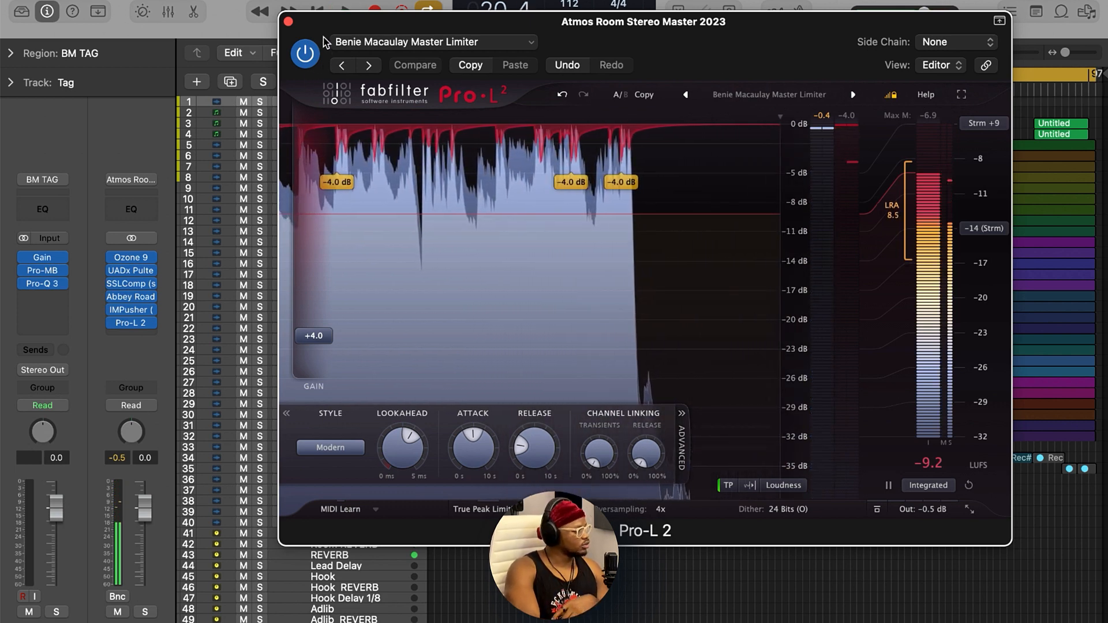